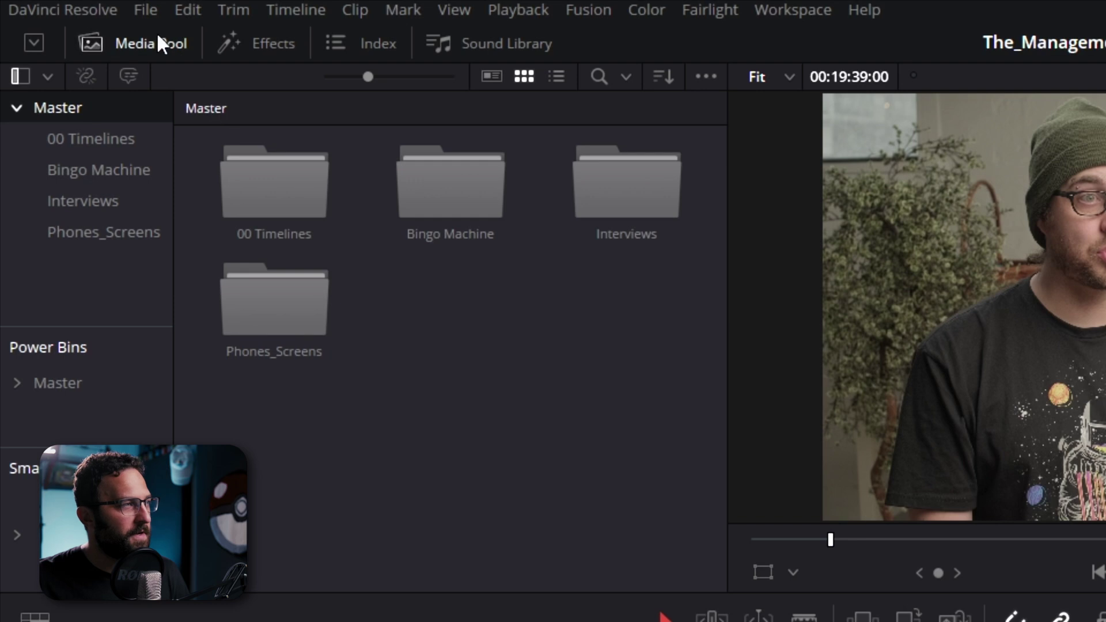
- Open Media Management, tick Use project name subfolder, and keep the entire project in Copy mode
click(144, 8)
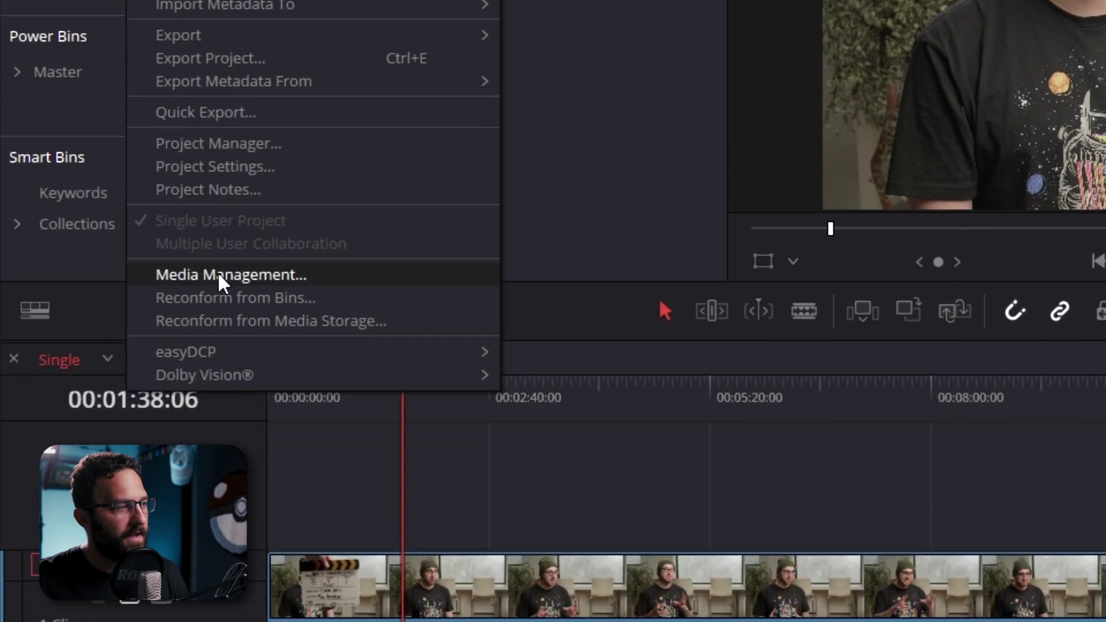
click(222, 275)
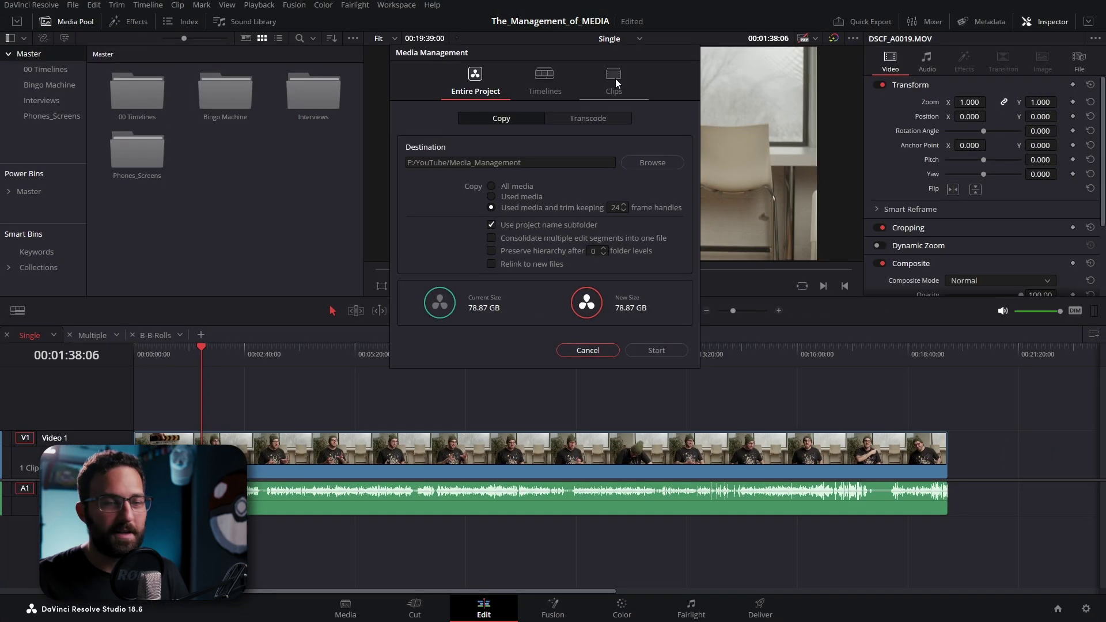
click(489, 223)
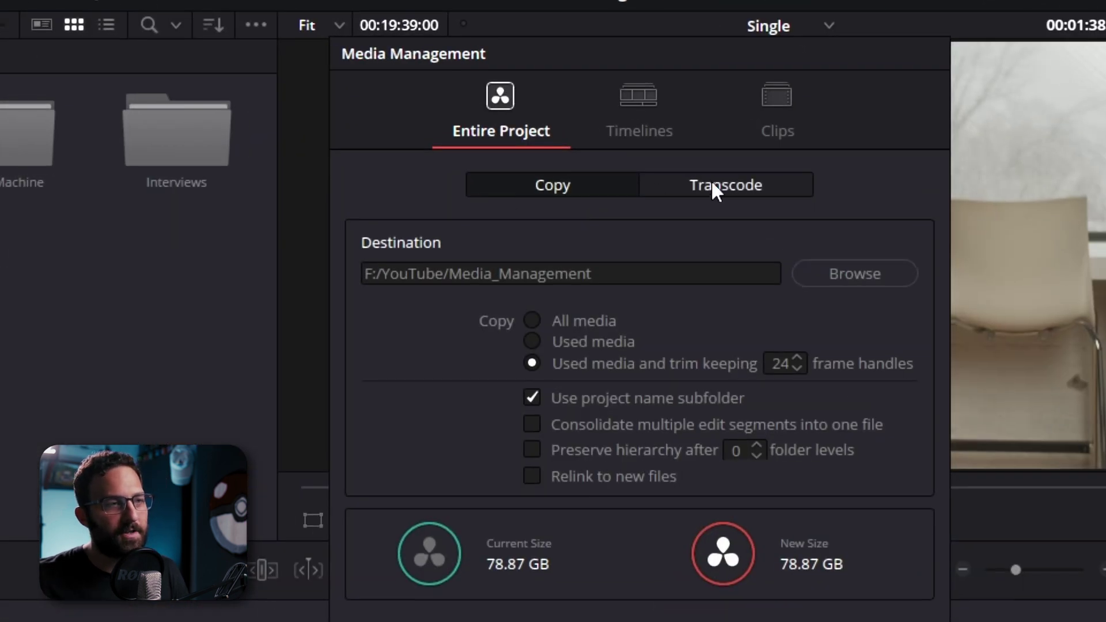
click(711, 183)
click(580, 180)
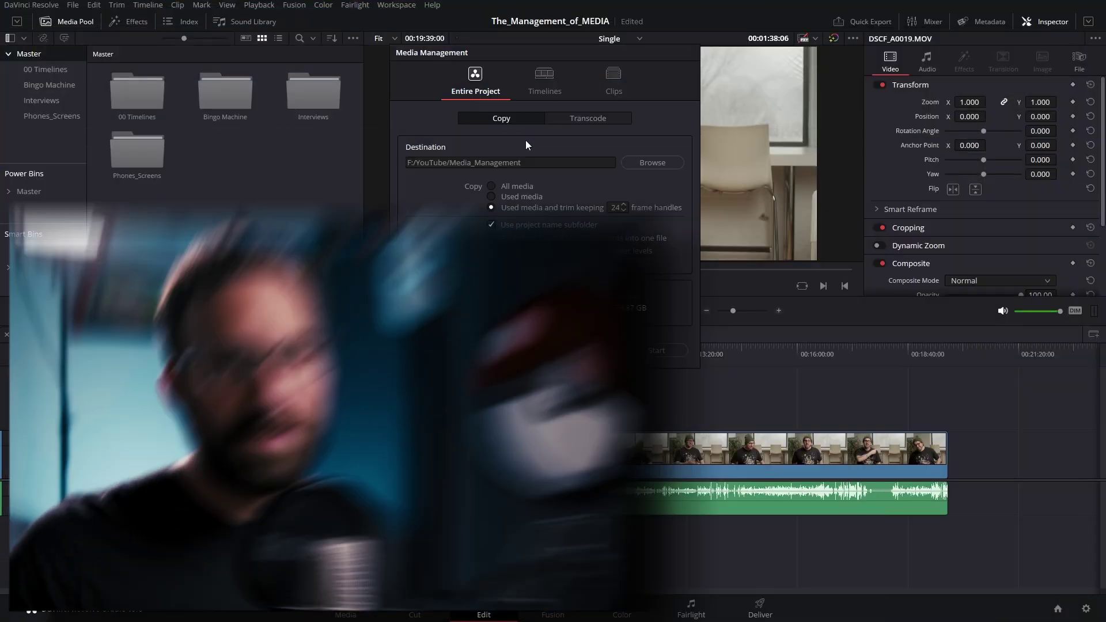
- Switch Media Management to Transcode with QuickTime video format and show the Timelines list
click(587, 118)
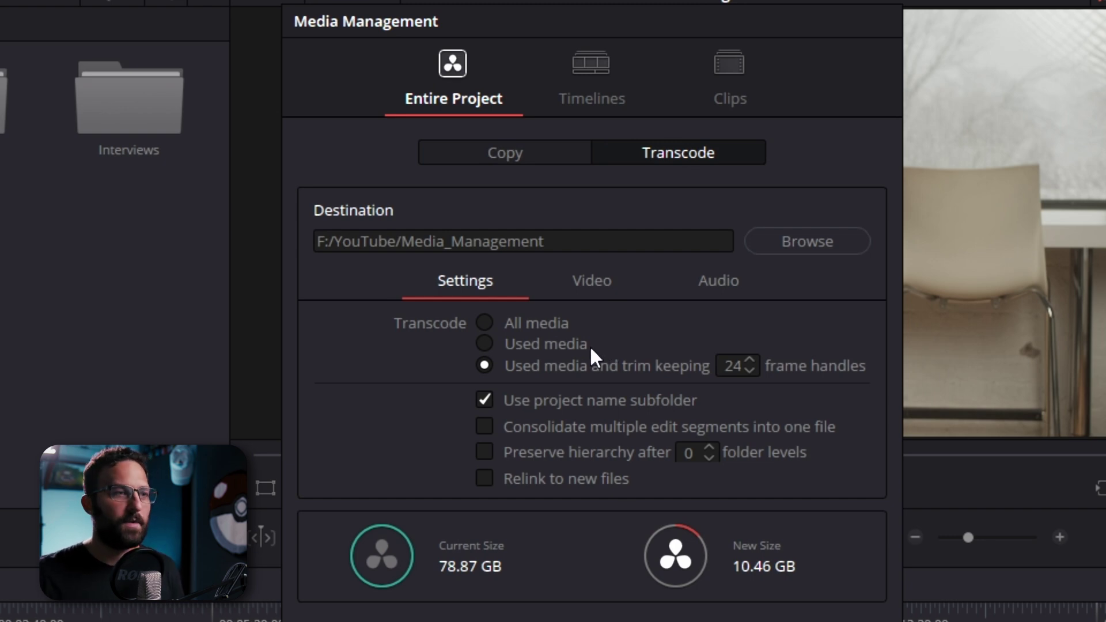
click(600, 291)
click(603, 330)
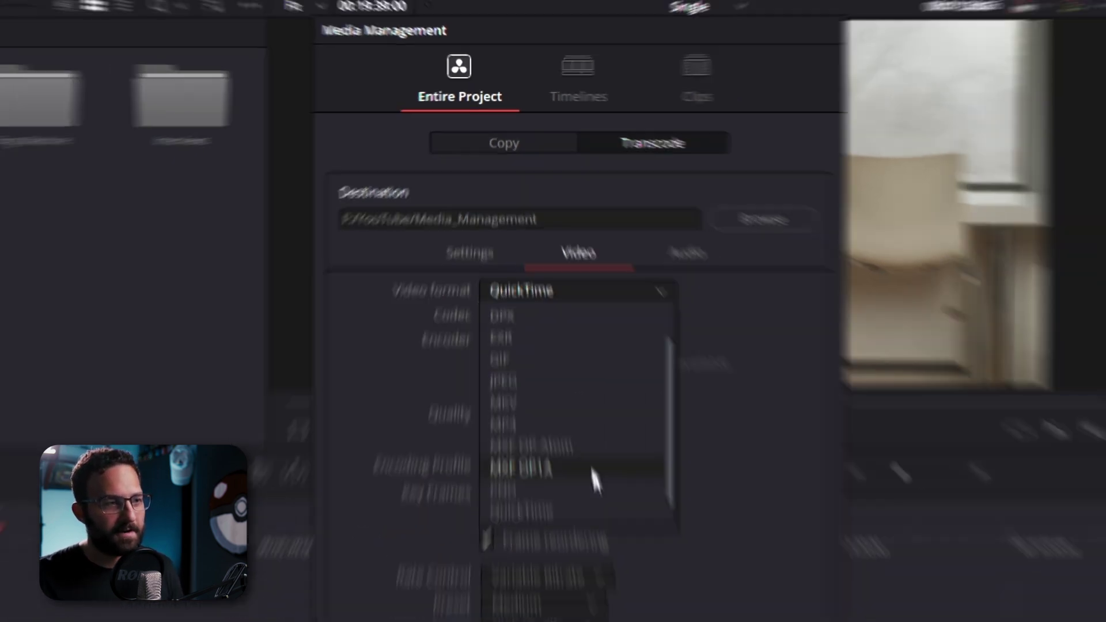
click(829, 322)
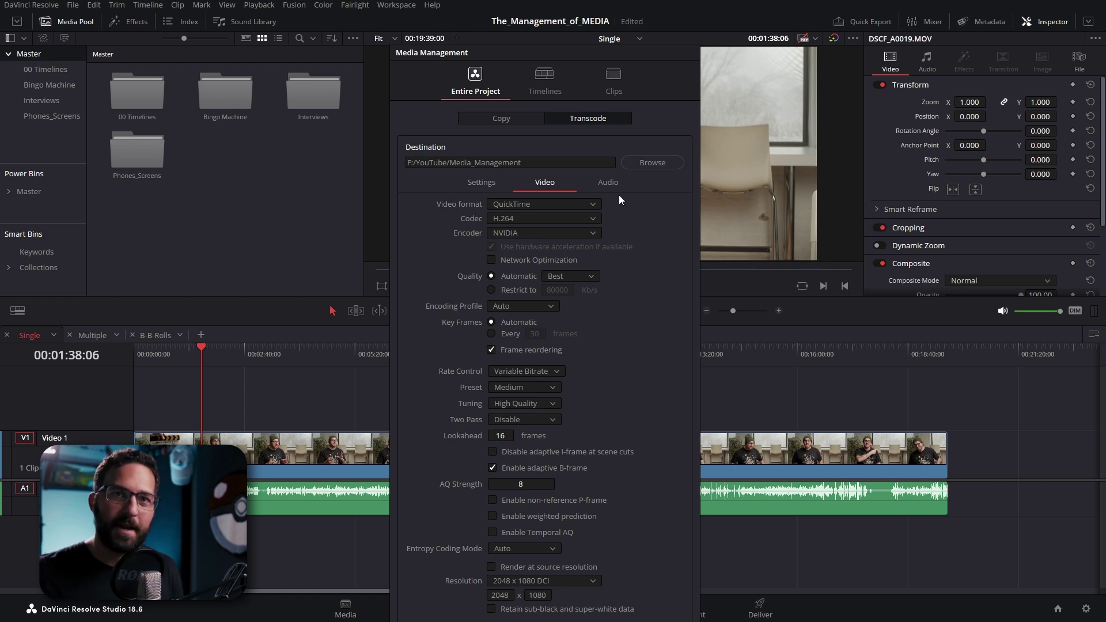
click(474, 74)
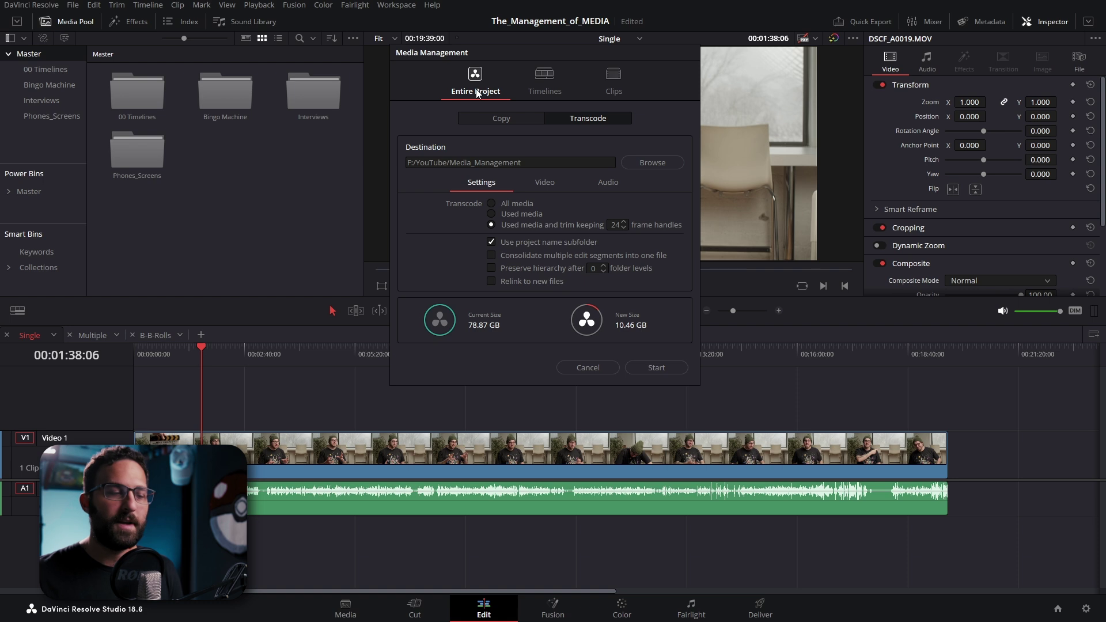
click(556, 82)
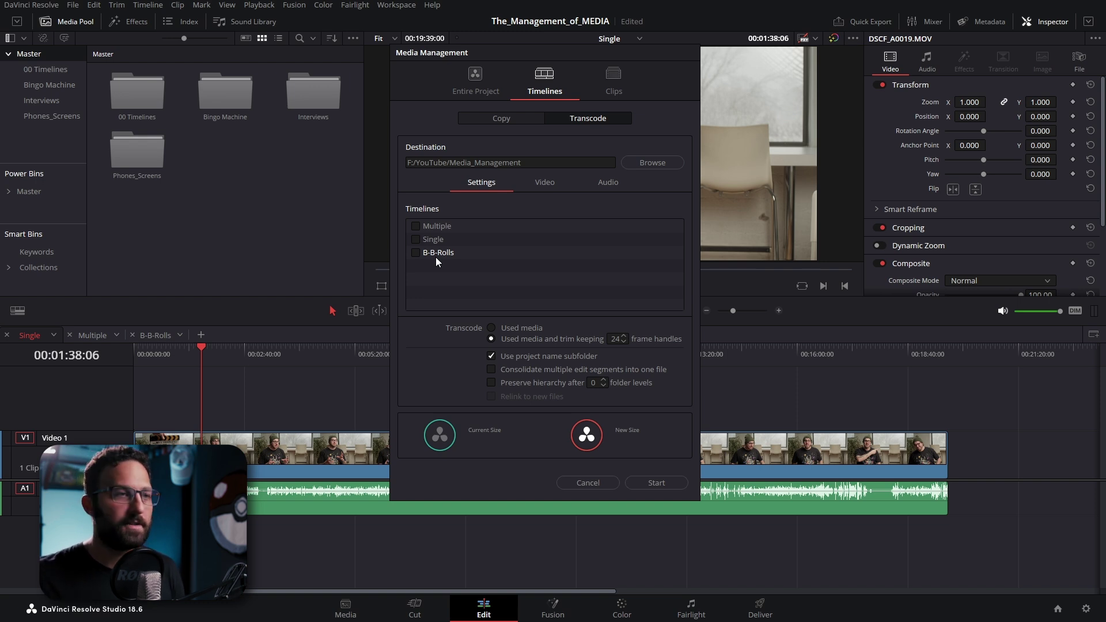
- On the Clips tab, compare Selected media pool clips against Selected timeline clips
click(615, 81)
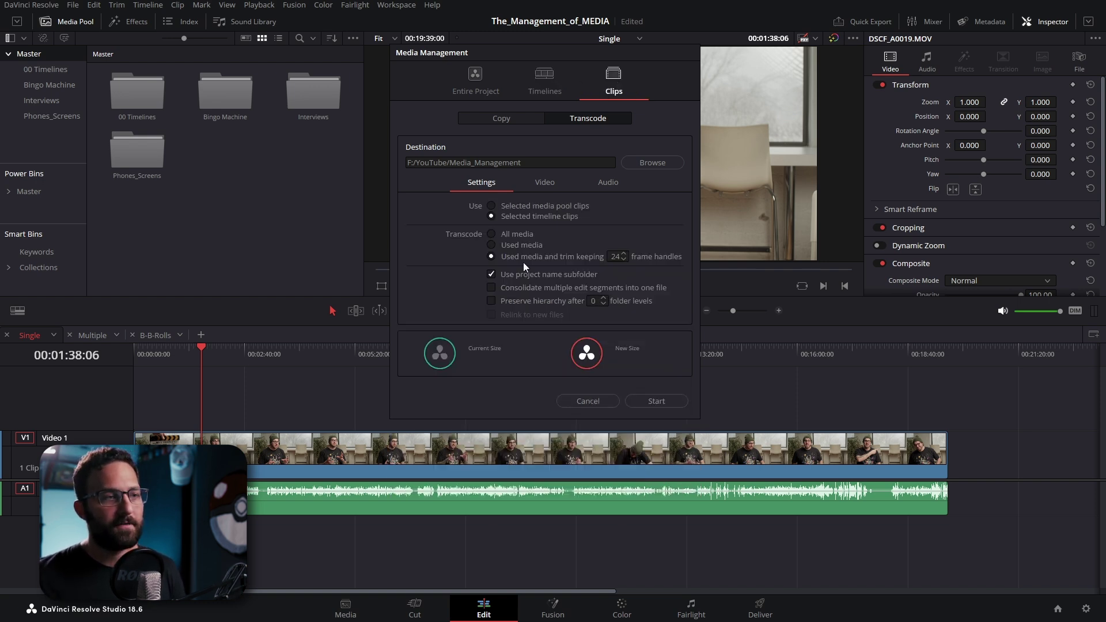
click(495, 206)
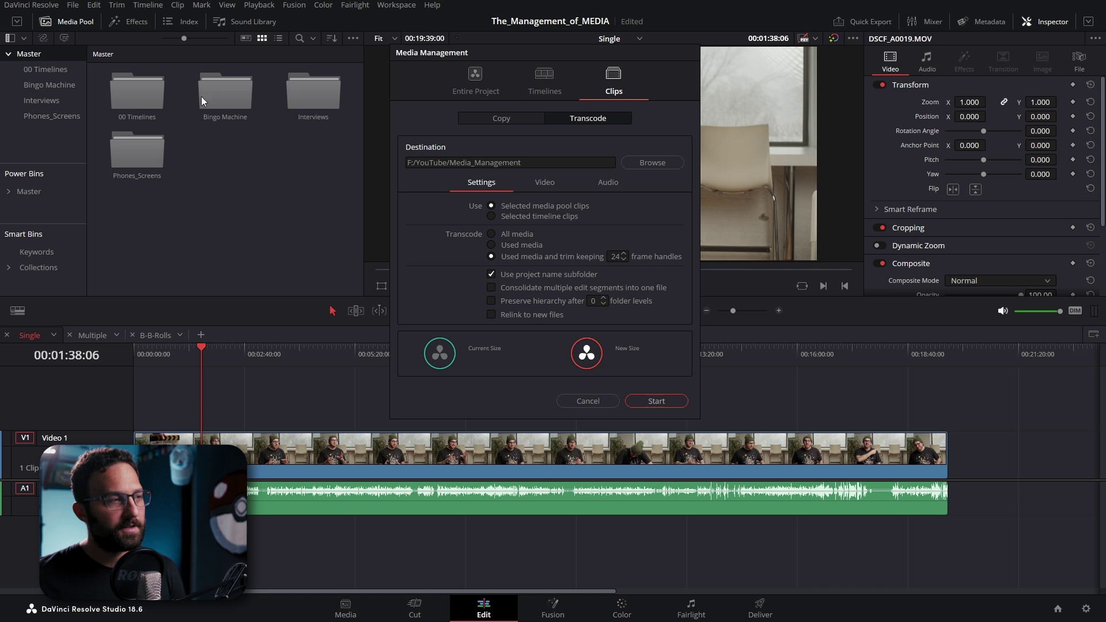
click(492, 216)
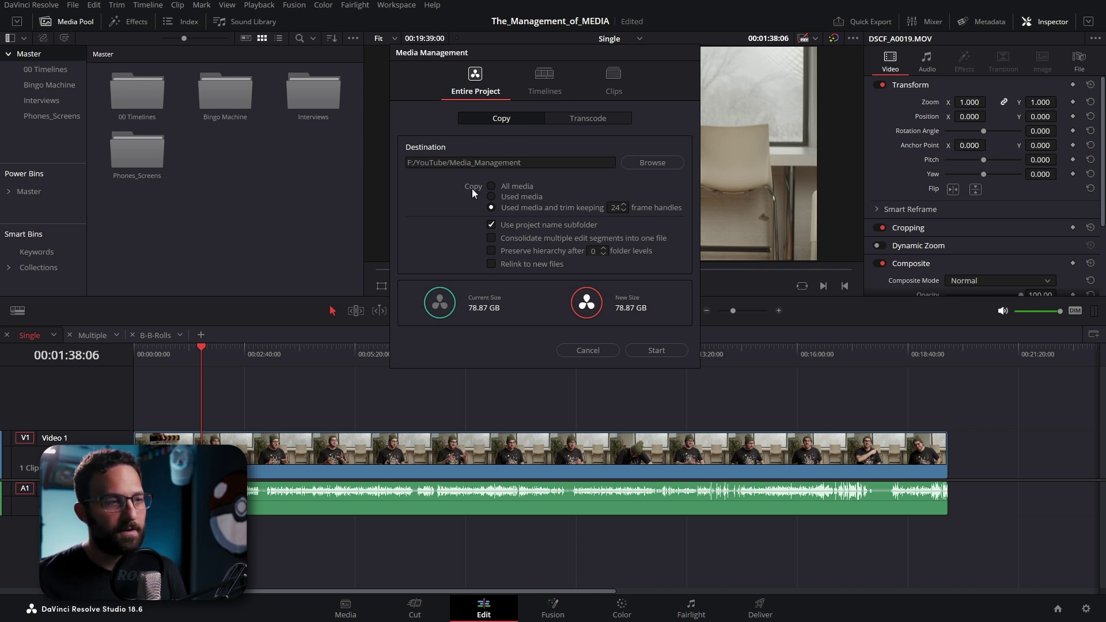
- Compare All media (180.3 GB), Used media and trimmed 24-frame-handle sizes, then cancel
click(575, 121)
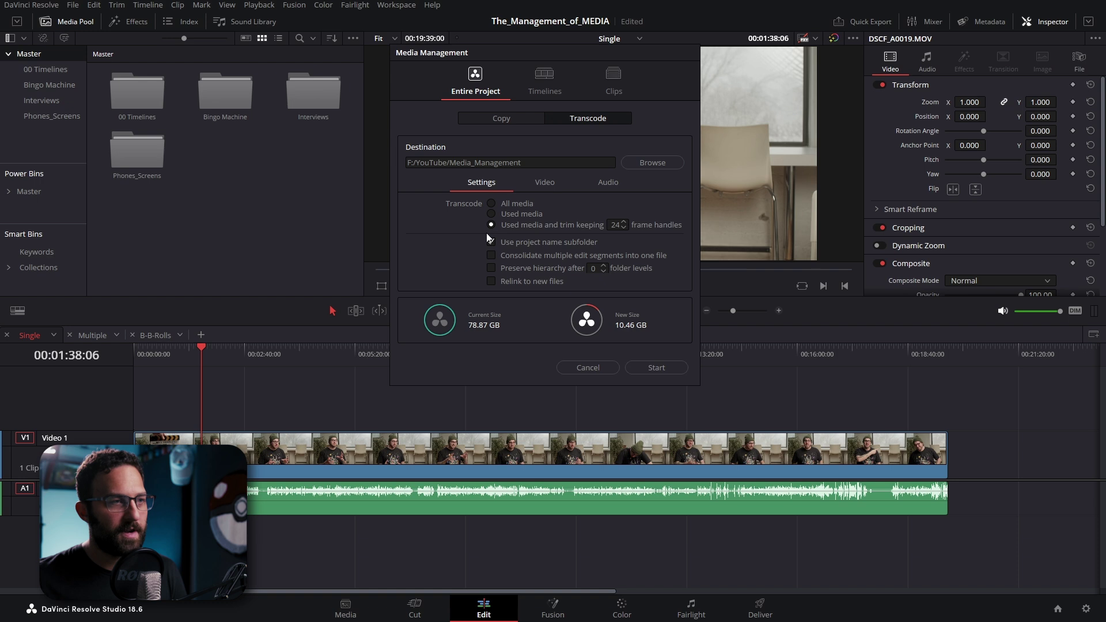
click(539, 121)
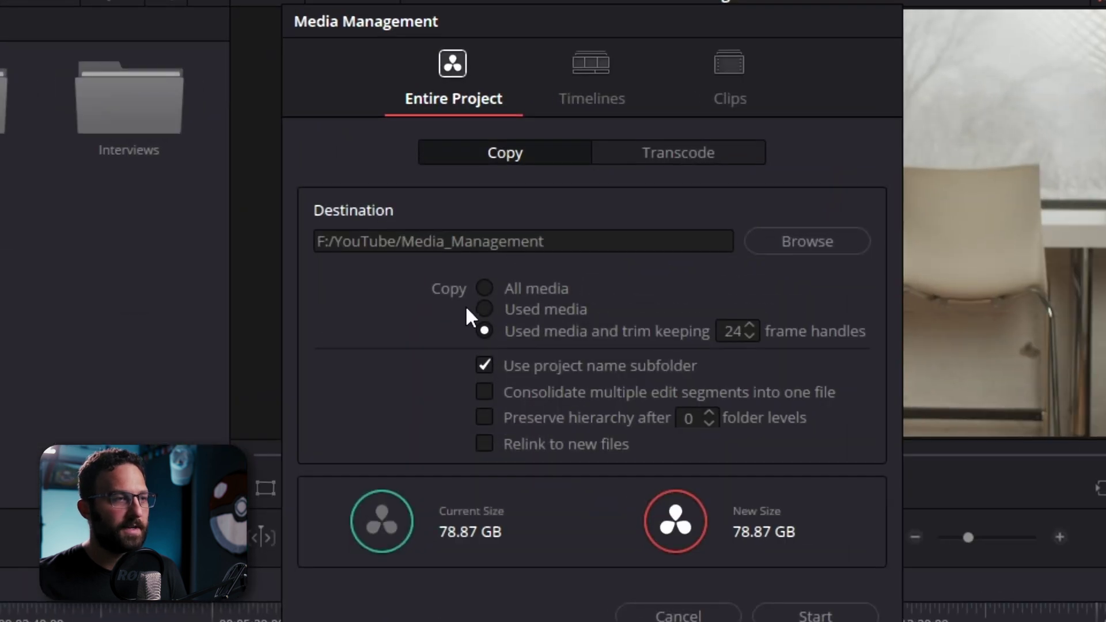
click(484, 288)
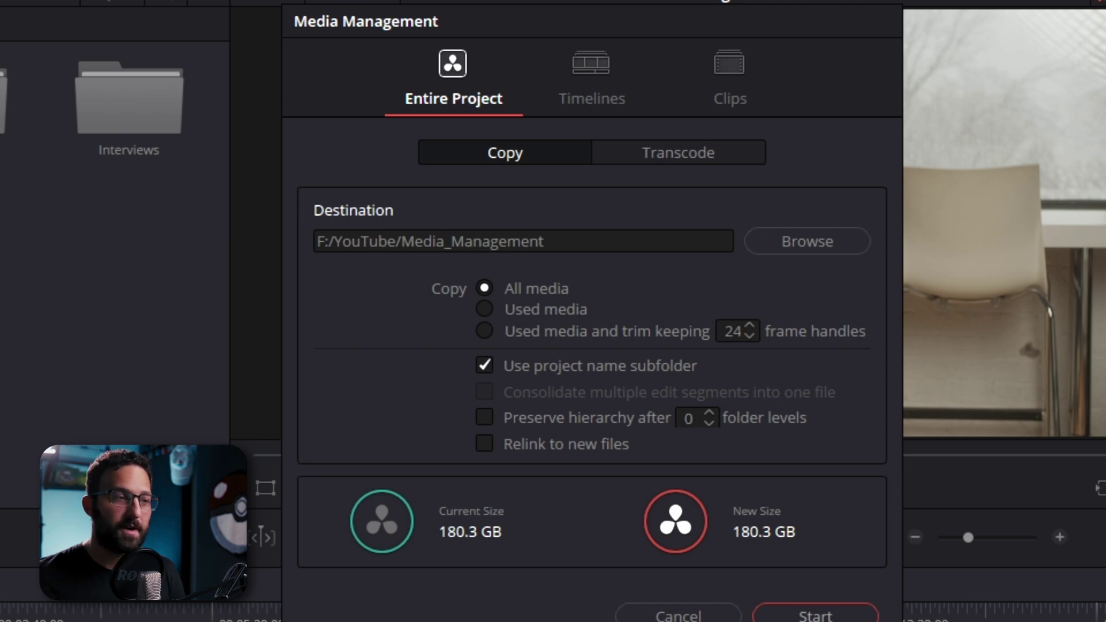
click(484, 309)
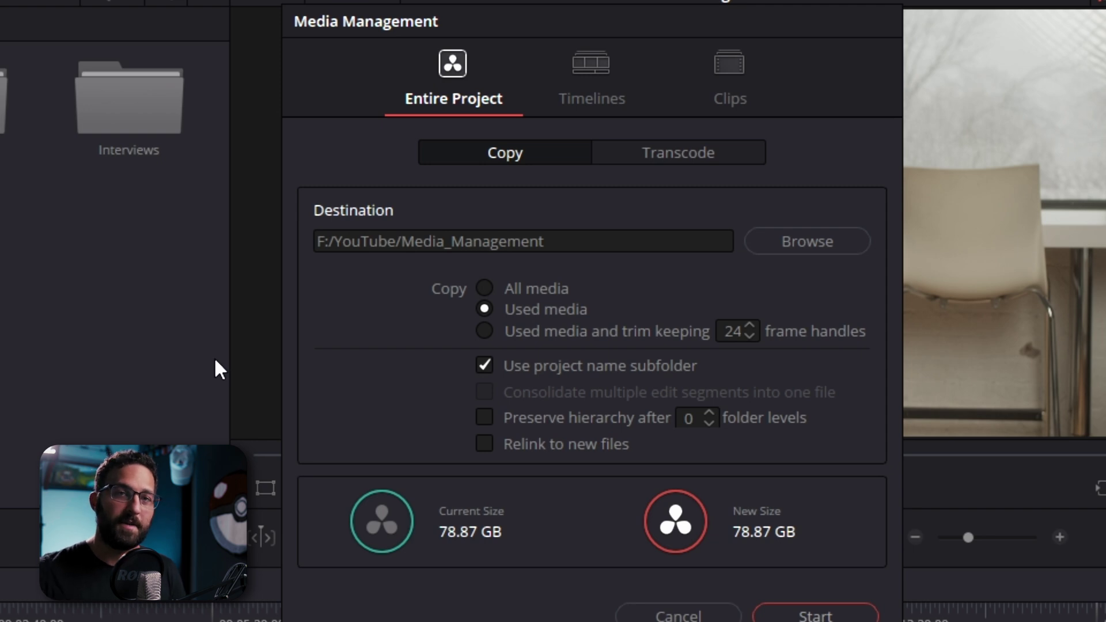
click(486, 330)
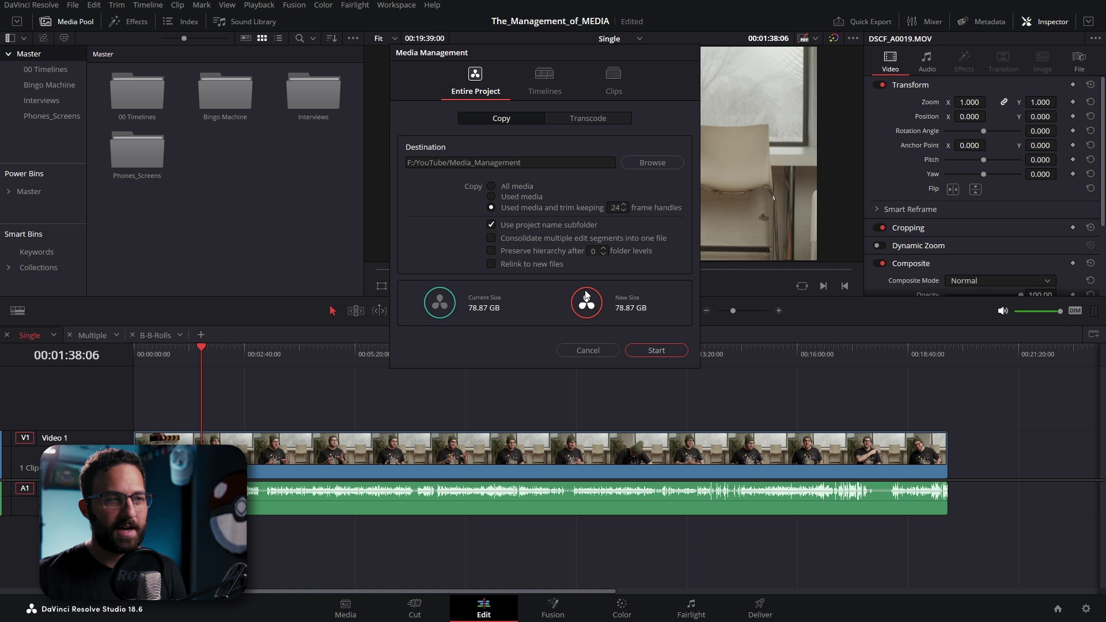
click(583, 349)
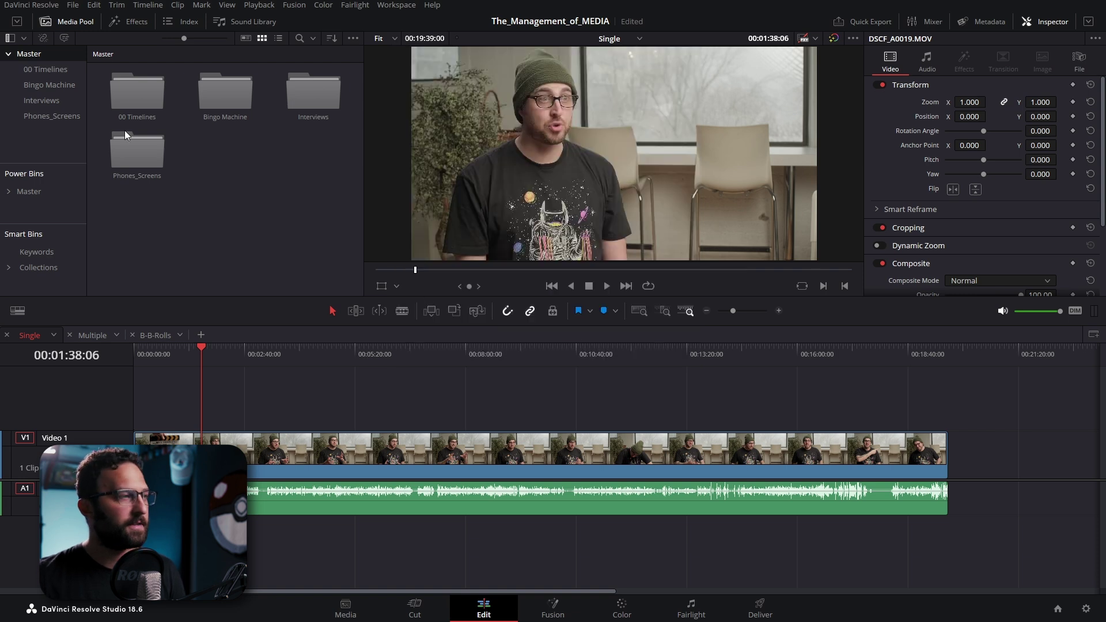
- Open the B-B-Rolls timeline and split DSCF0247.MOV at two playhead positions
click(42, 67)
double_click(149, 95)
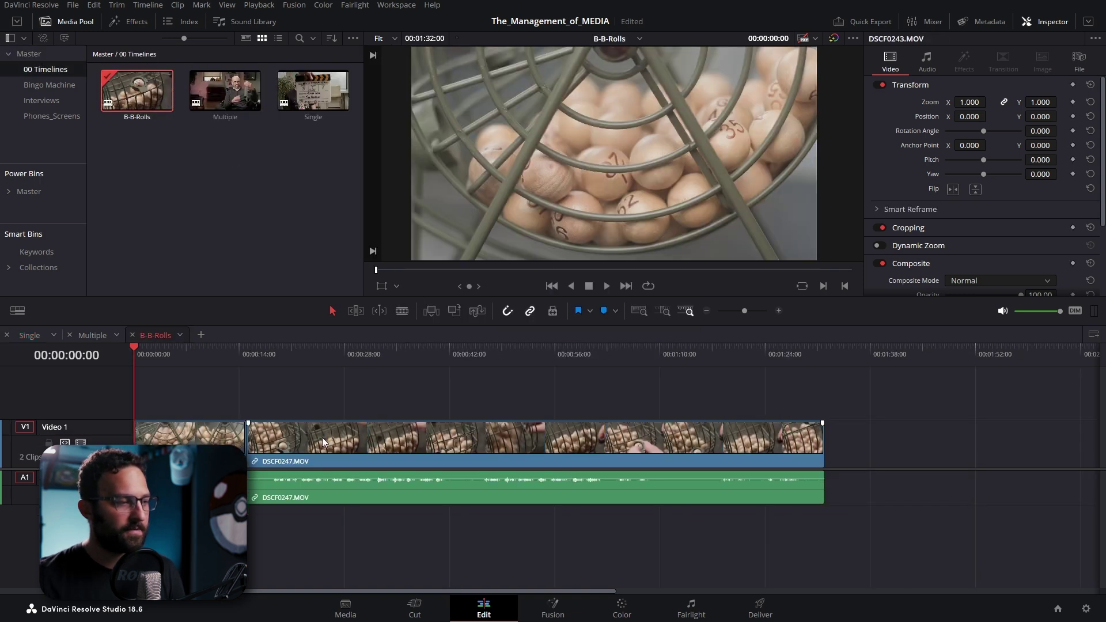
drag(273, 352, 305, 352)
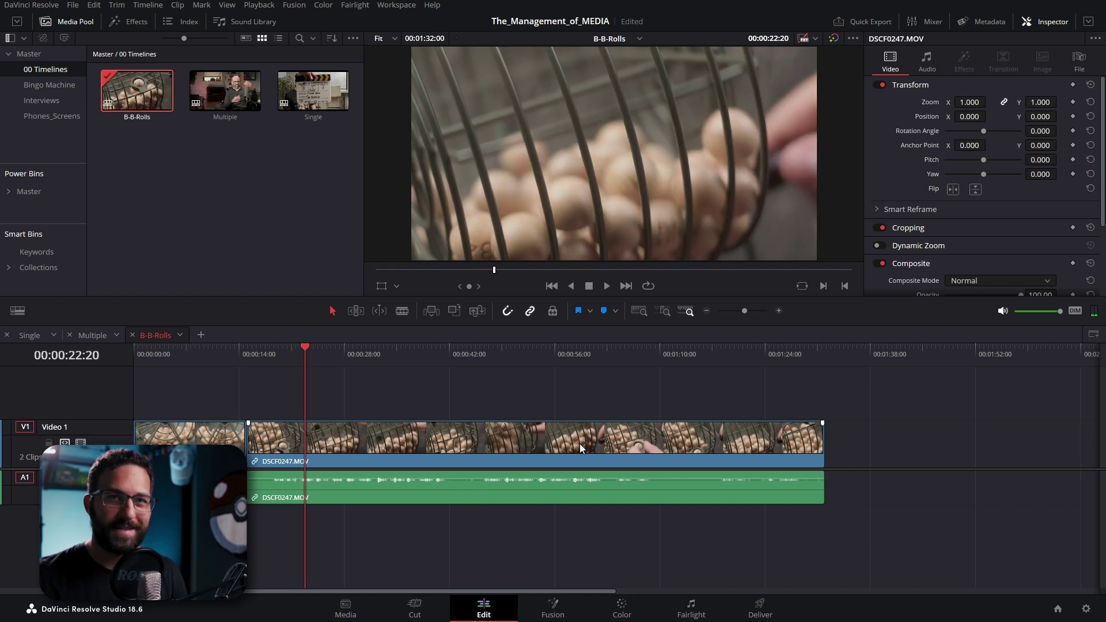
key(ctrl+b)
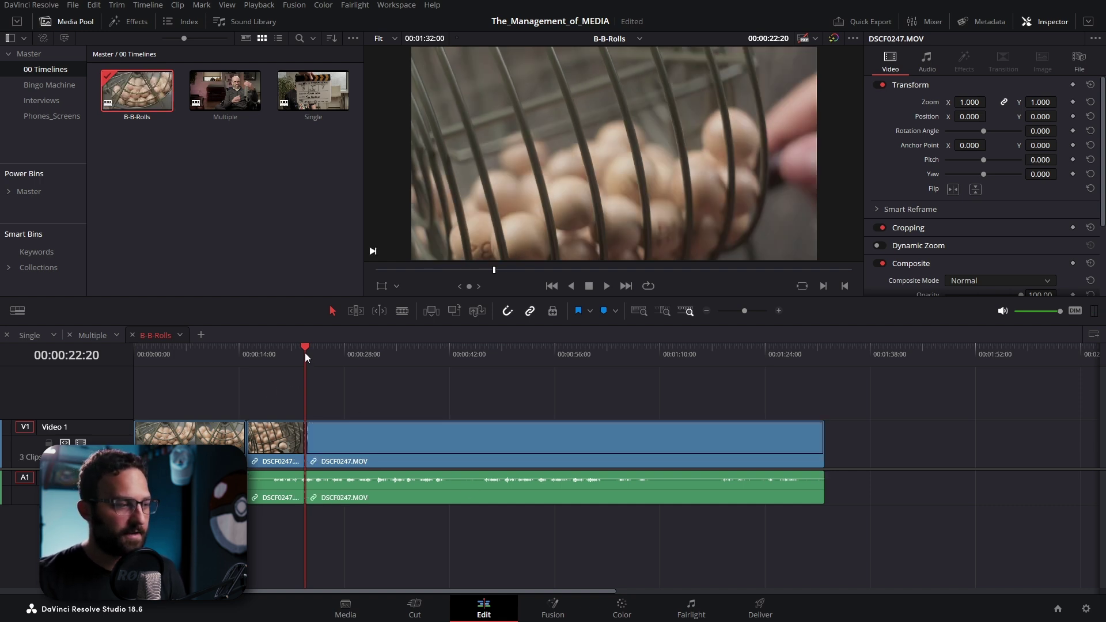
drag(305, 353, 448, 369)
key(ctrl+b)
key(ctrl+b)
key(ctrl+b)
- Delete the middle, last and second DSCF0247.MOV pieces, leaving gaps between the remaining clips
drag(503, 398, 555, 512)
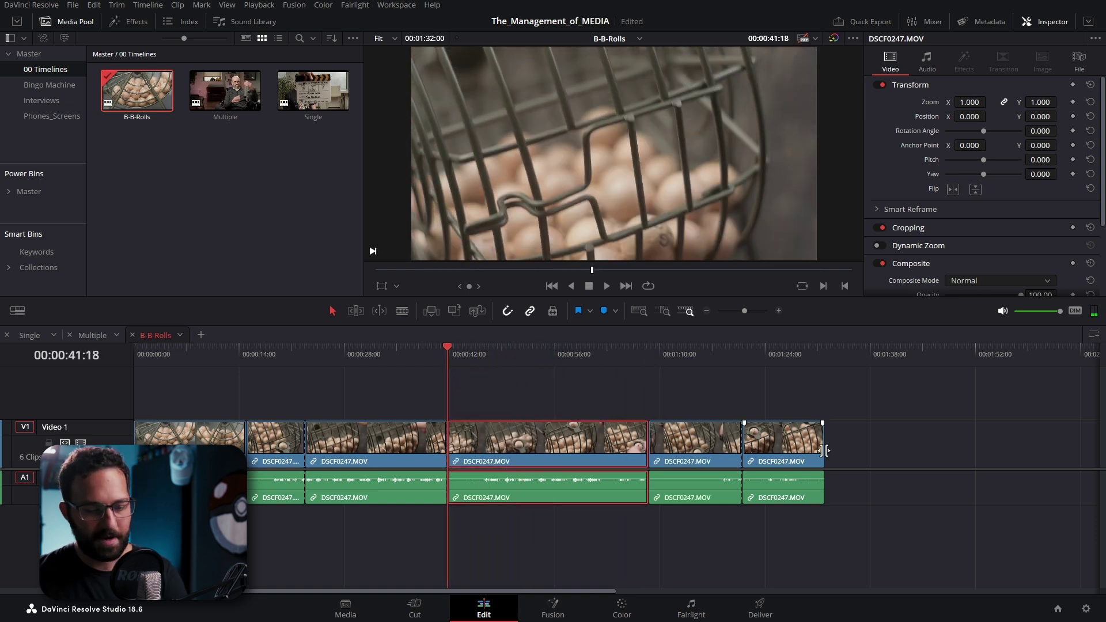
key(Delete)
drag(772, 389, 783, 507)
key(Delete)
drag(280, 407, 290, 528)
key(Delete)
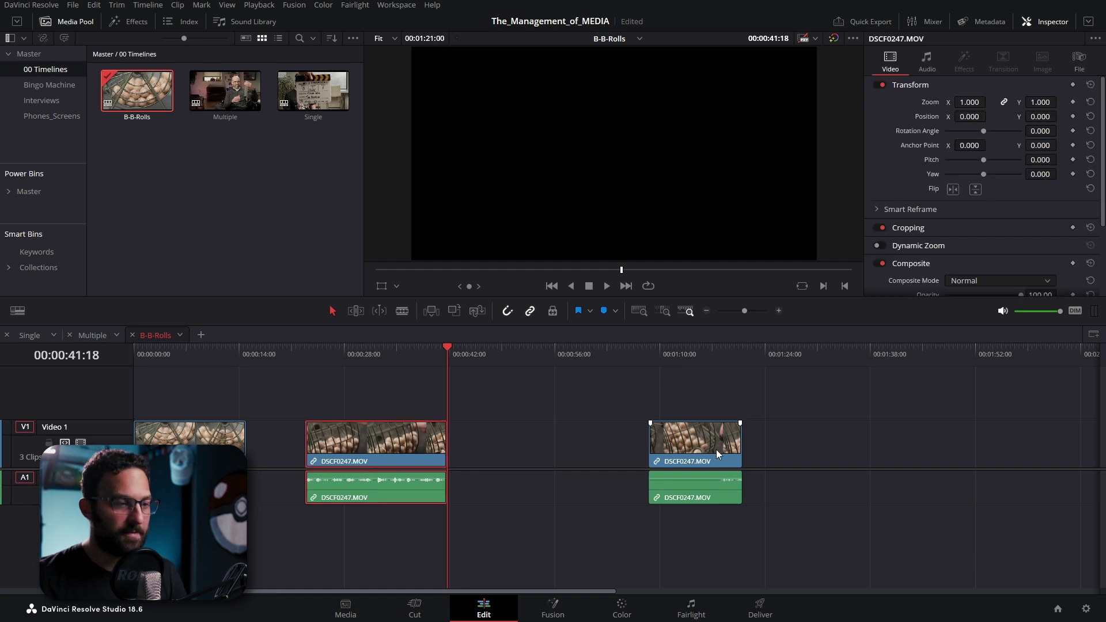
click(421, 451)
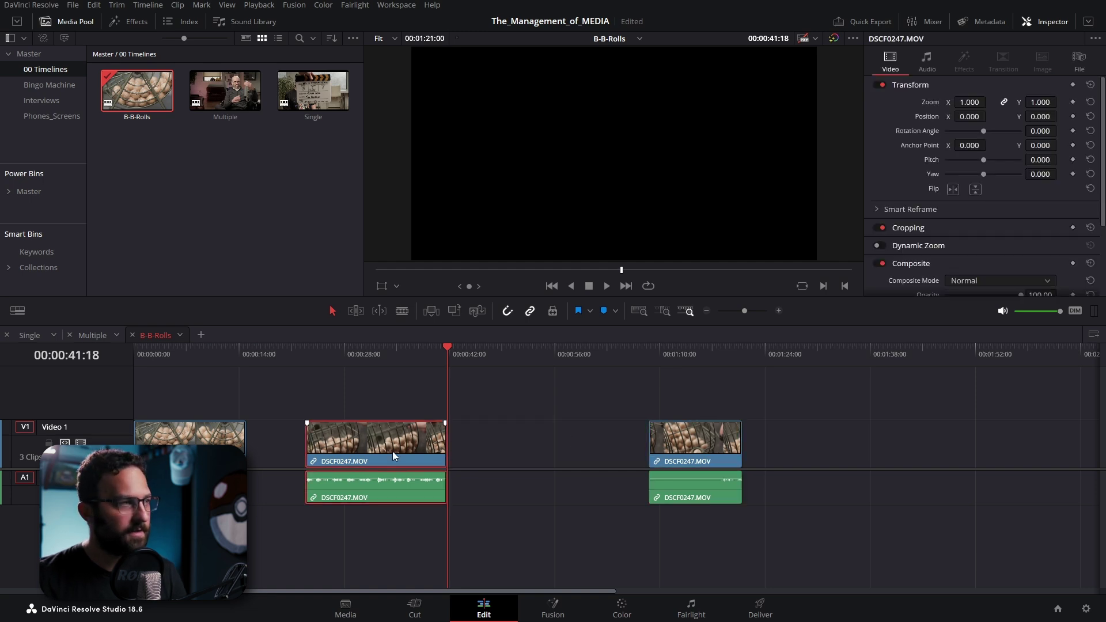
- Reopen Media Management, tick only B-B-Rolls, and switch to Transcode for a 308.2 MB estimate
click(73, 5)
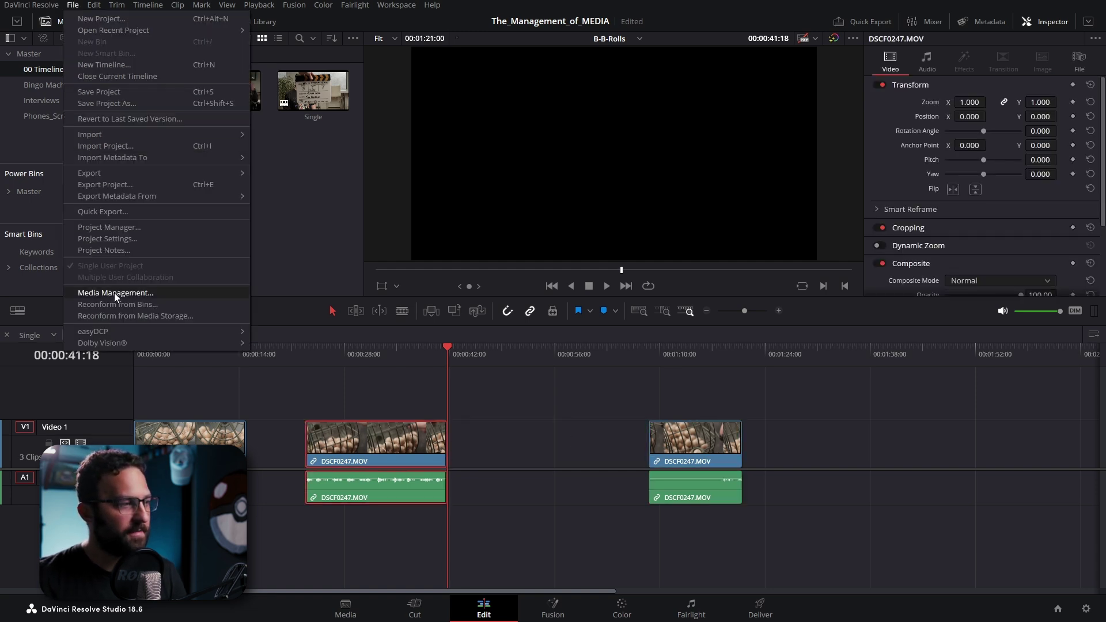
key(Escape)
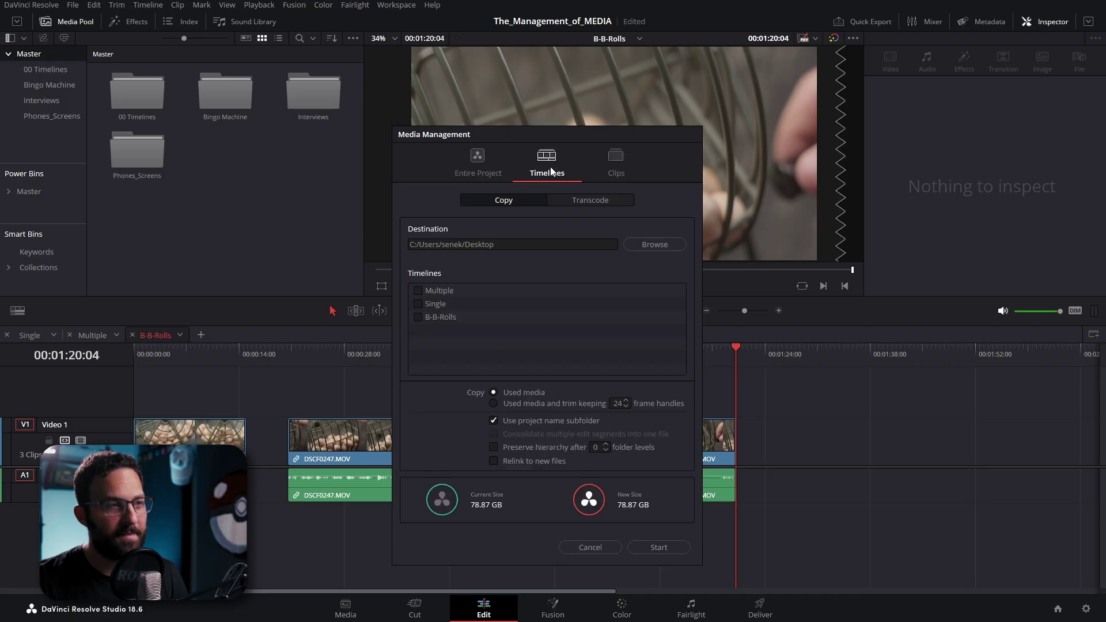
click(418, 317)
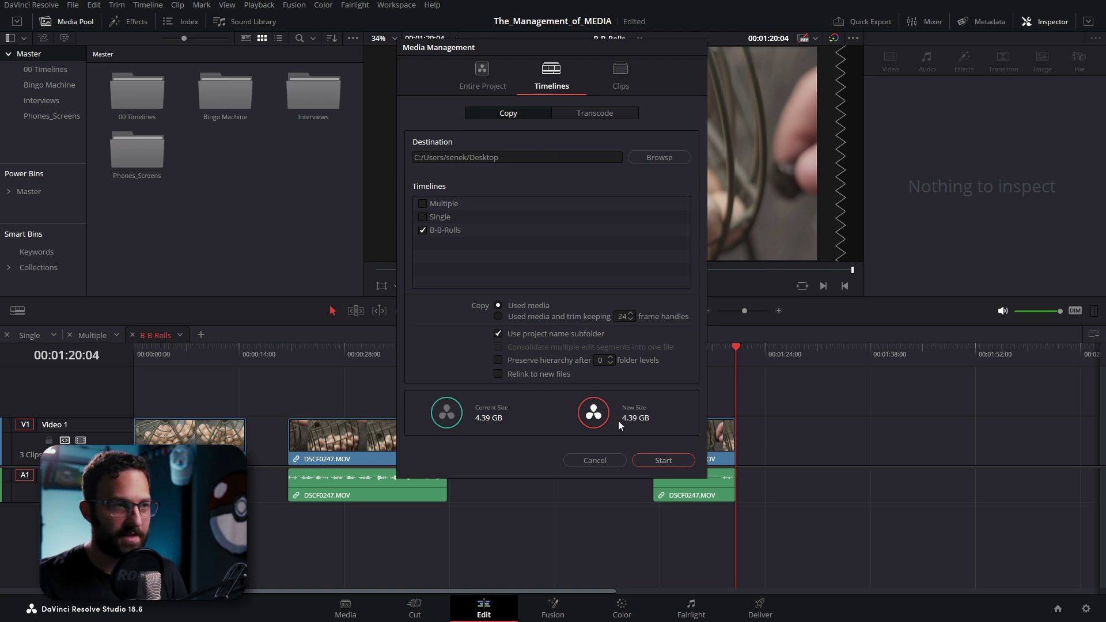
click(595, 113)
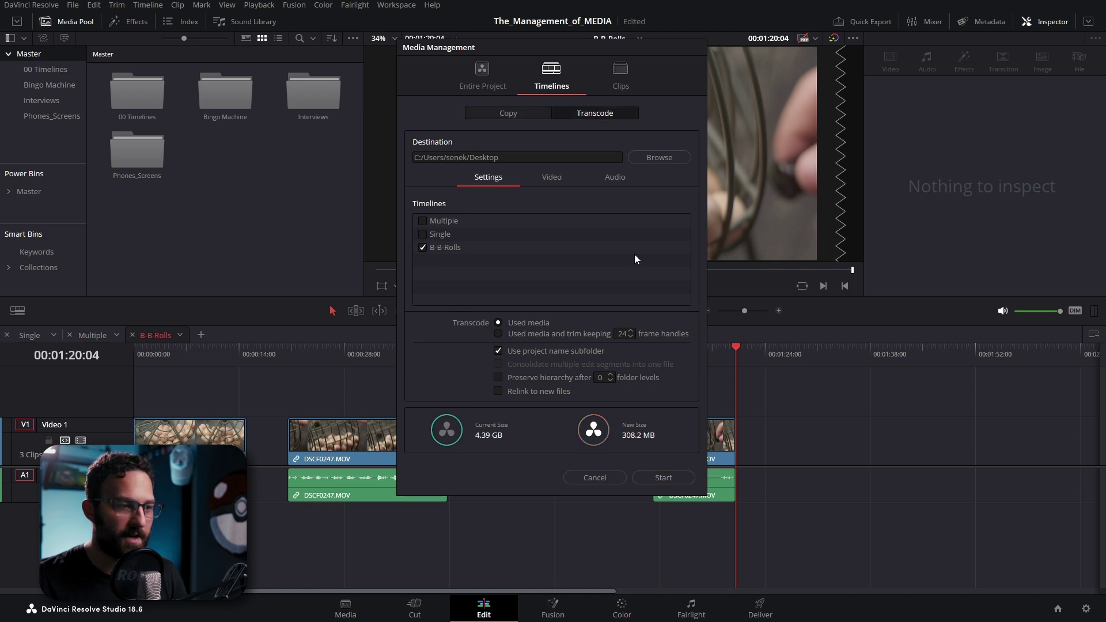
- Check the video settings, then set B-B-Rolls back to Copy at 4.39 GB
click(540, 179)
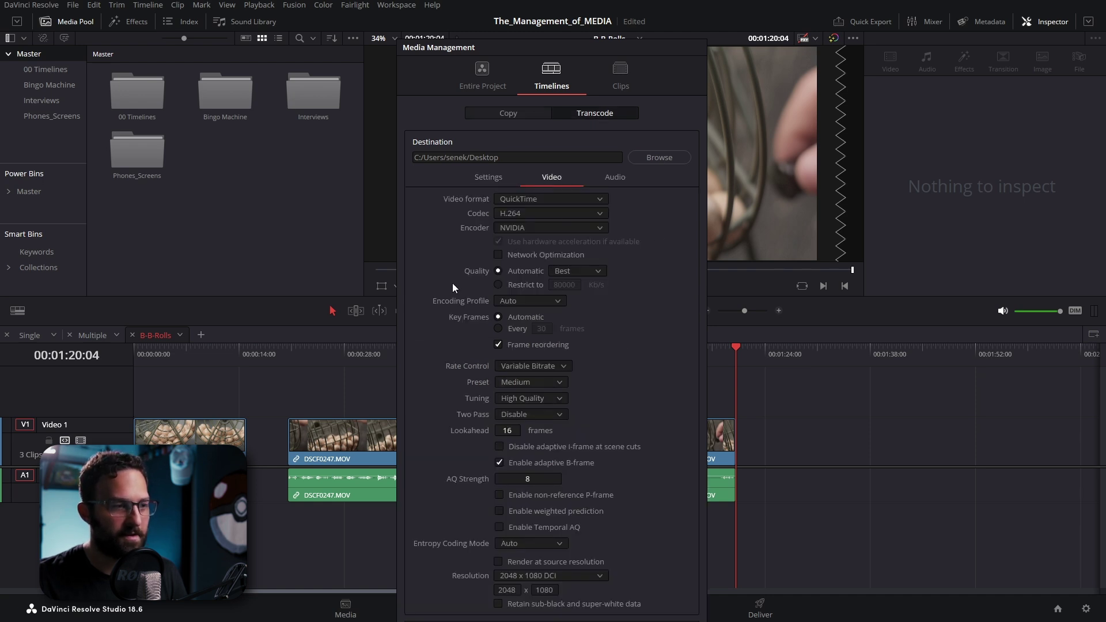
click(501, 178)
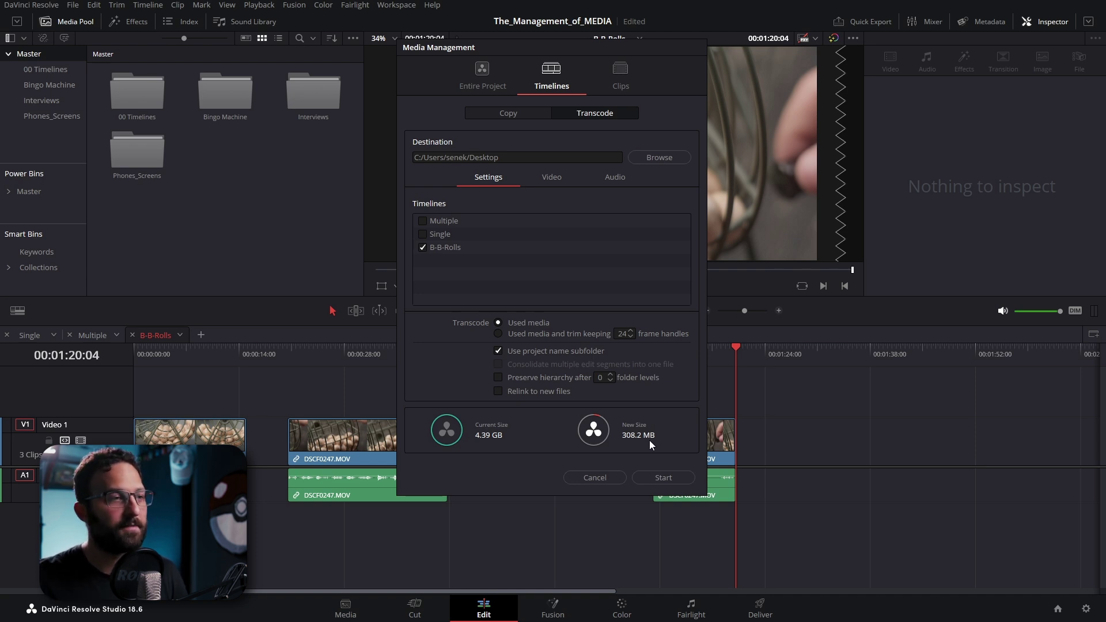
click(530, 113)
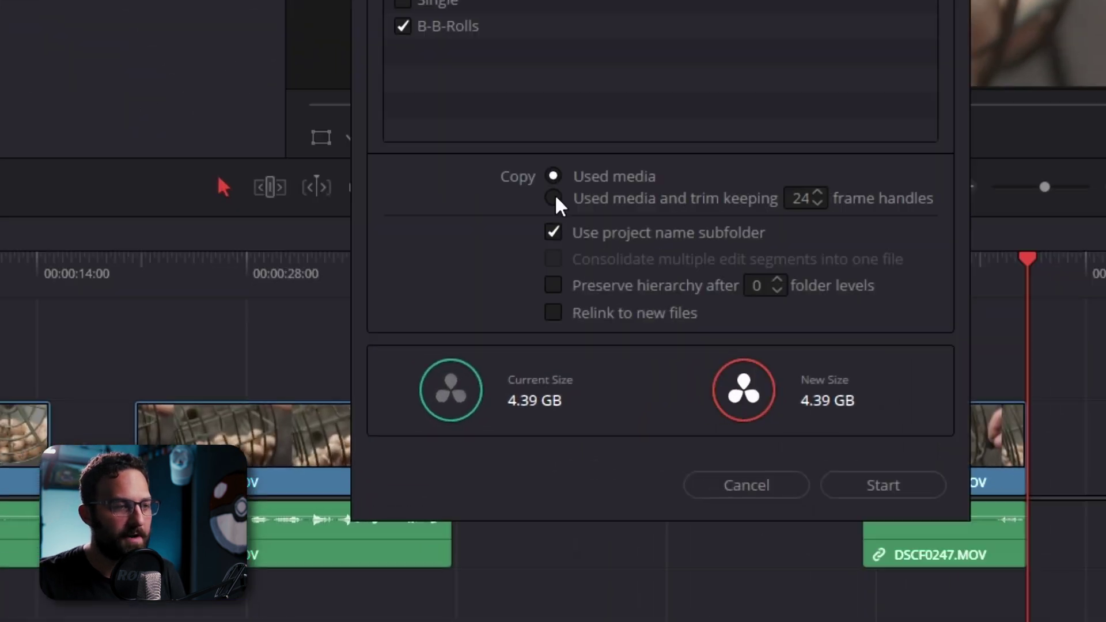
- Copy B-B-Rolls' used media trimmed with 24-frame handles, then switch to the destination folder
click(498, 317)
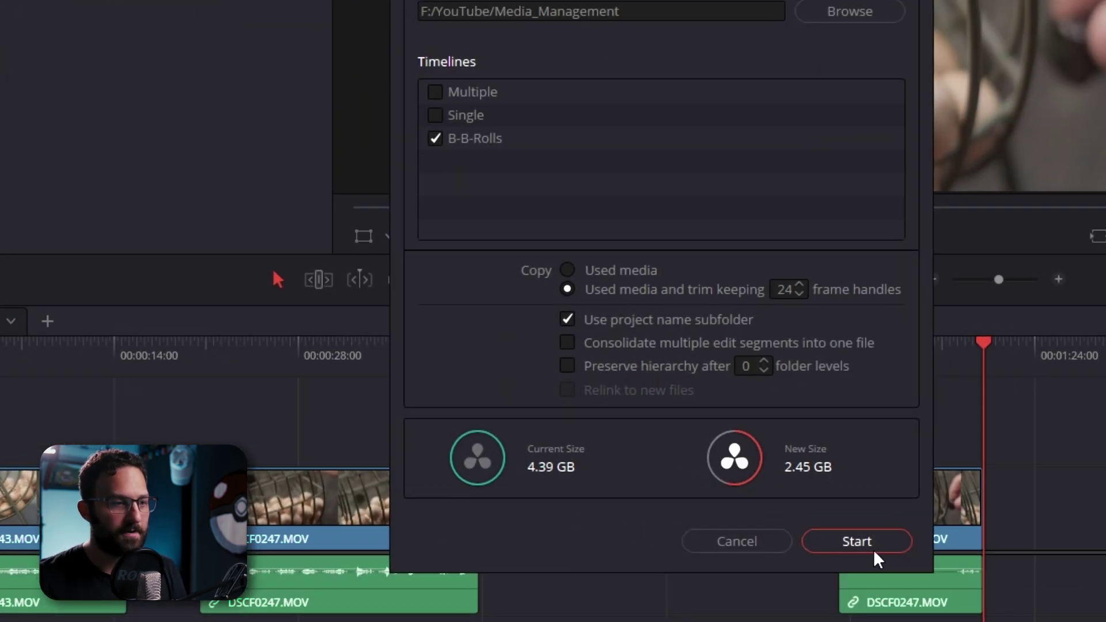
click(876, 556)
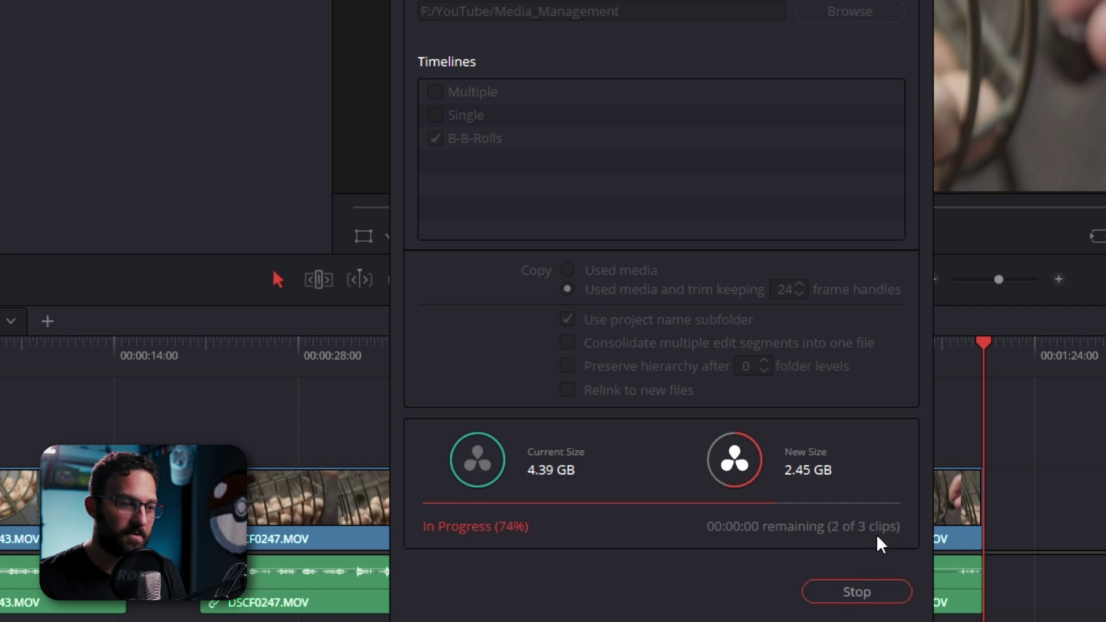
key(alt+Tab)
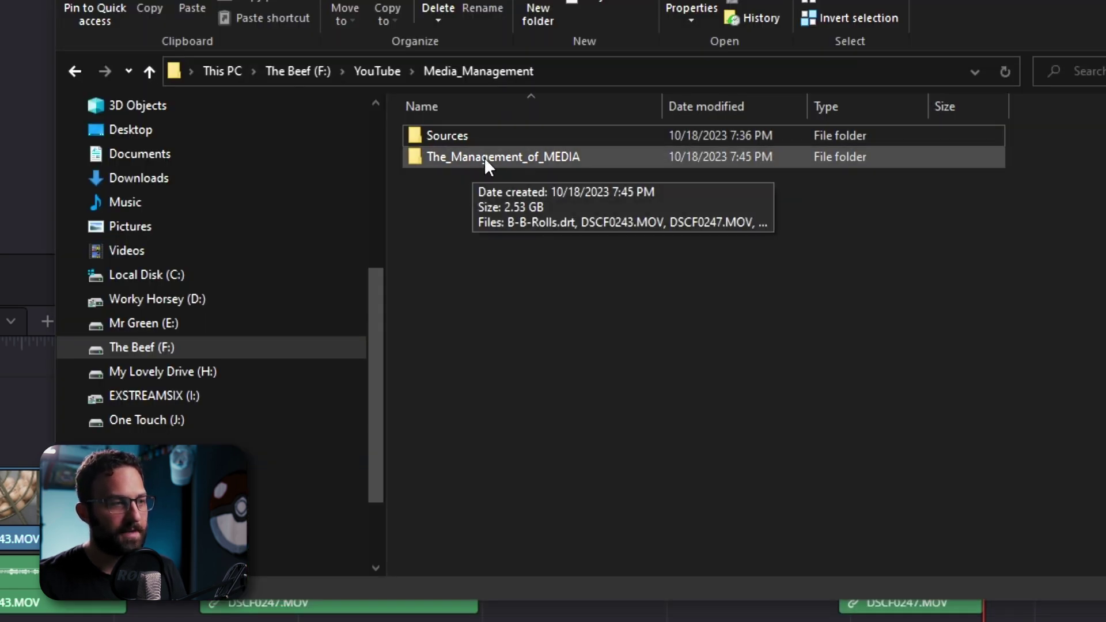
- Open The_Management_of_MEDIA and inspect the copied DSCF0247.MOV and DSCF0247_S000.MOV files
double_click(484, 157)
click(717, 198)
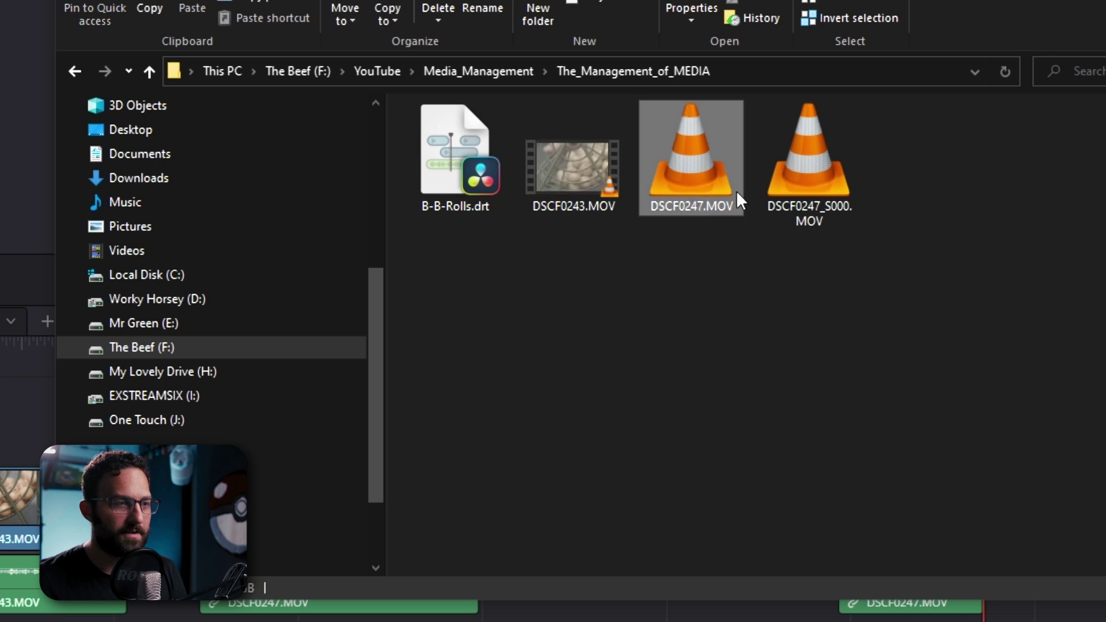
click(789, 182)
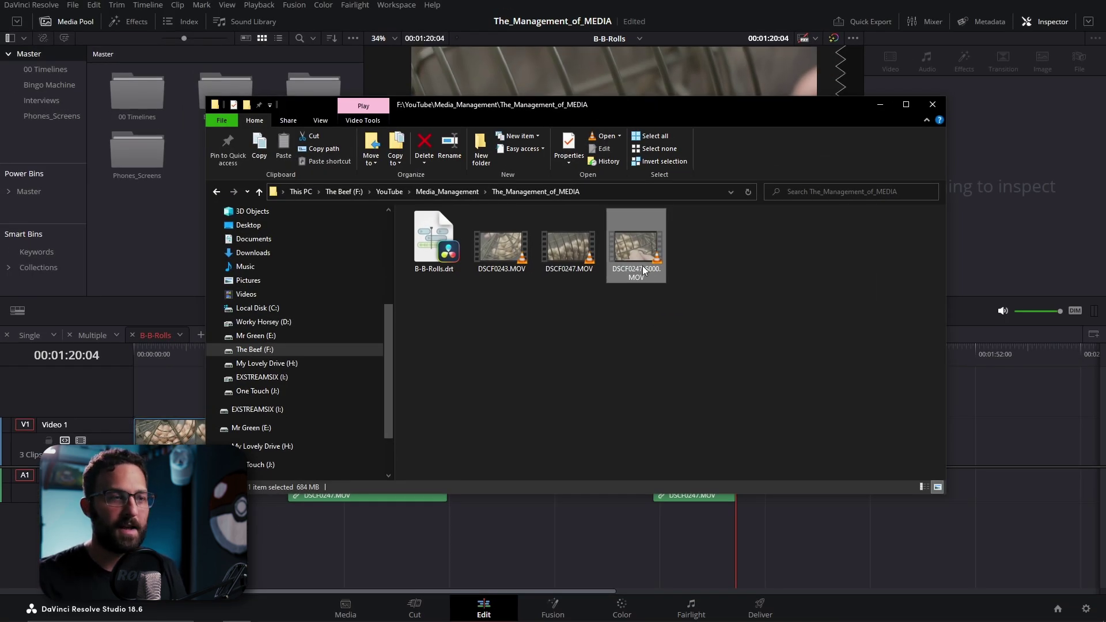
- Delete The_Management_of_MEDIA from the Media_Management folder and return to DaVinci Resolve
mouse_move(645, 287)
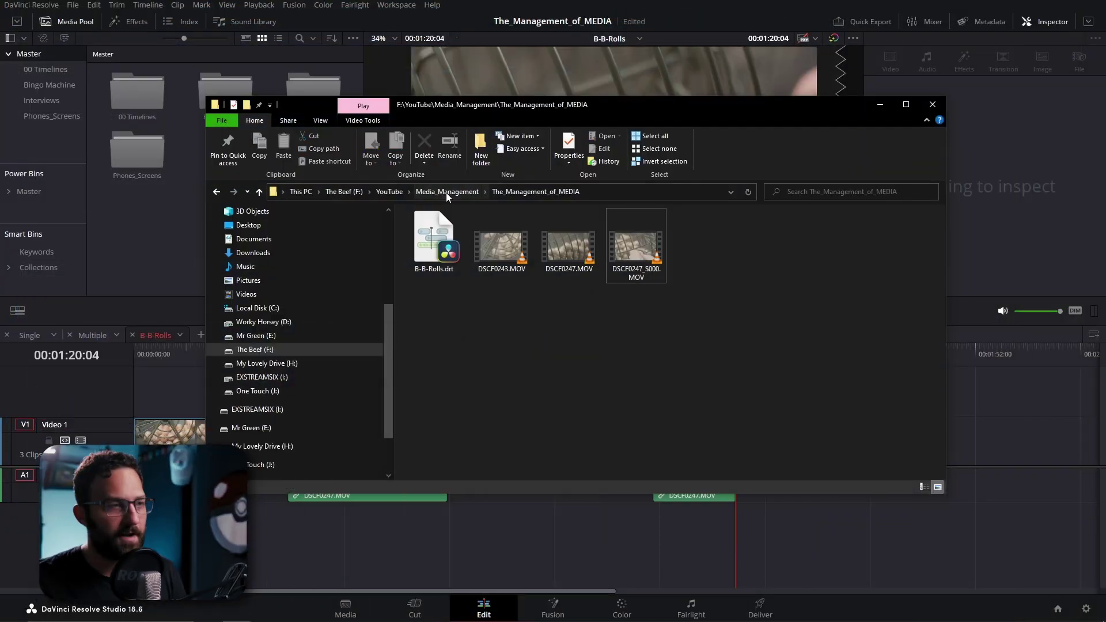
click(446, 192)
right_click(448, 245)
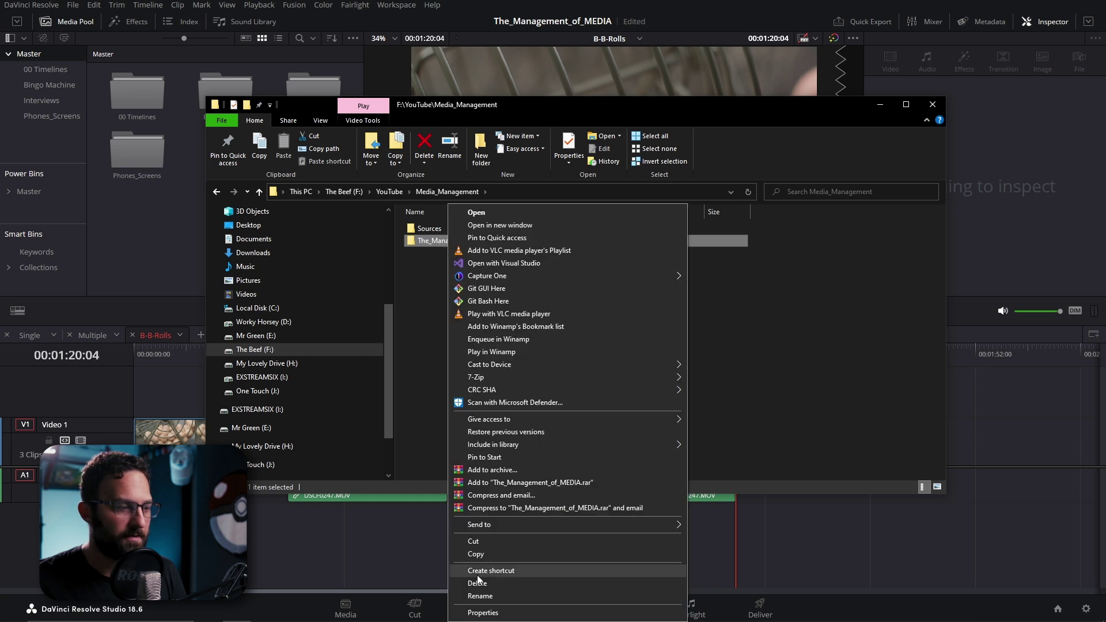
click(582, 570)
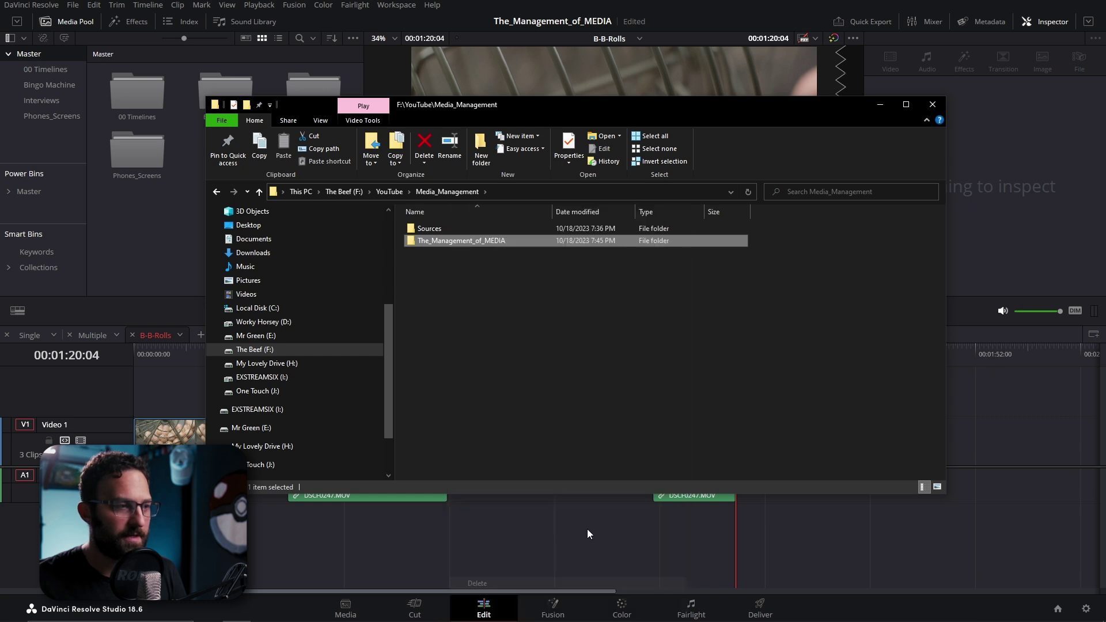
click(1001, 423)
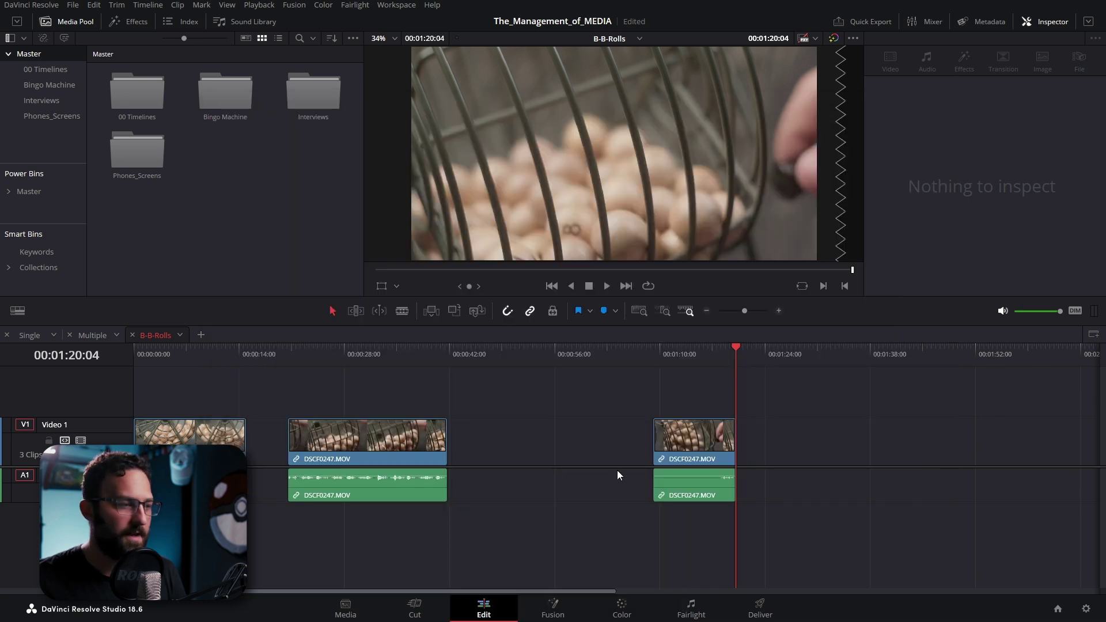
click(73, 5)
- Copy B-B-Rolls' media with multiple edit segments consolidated into one file
click(133, 292)
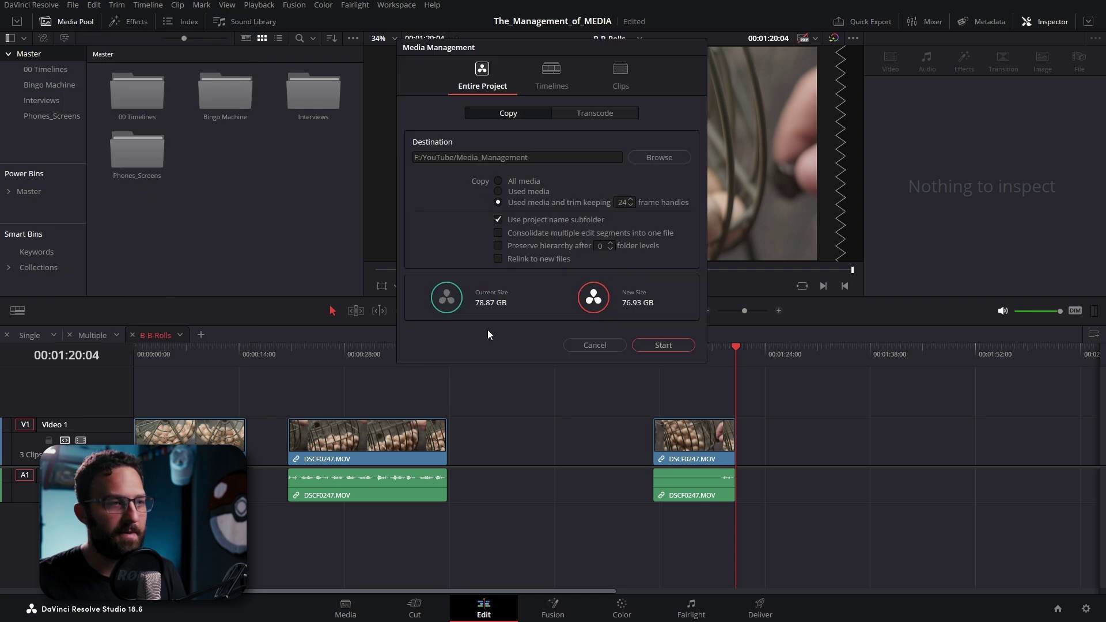
click(543, 84)
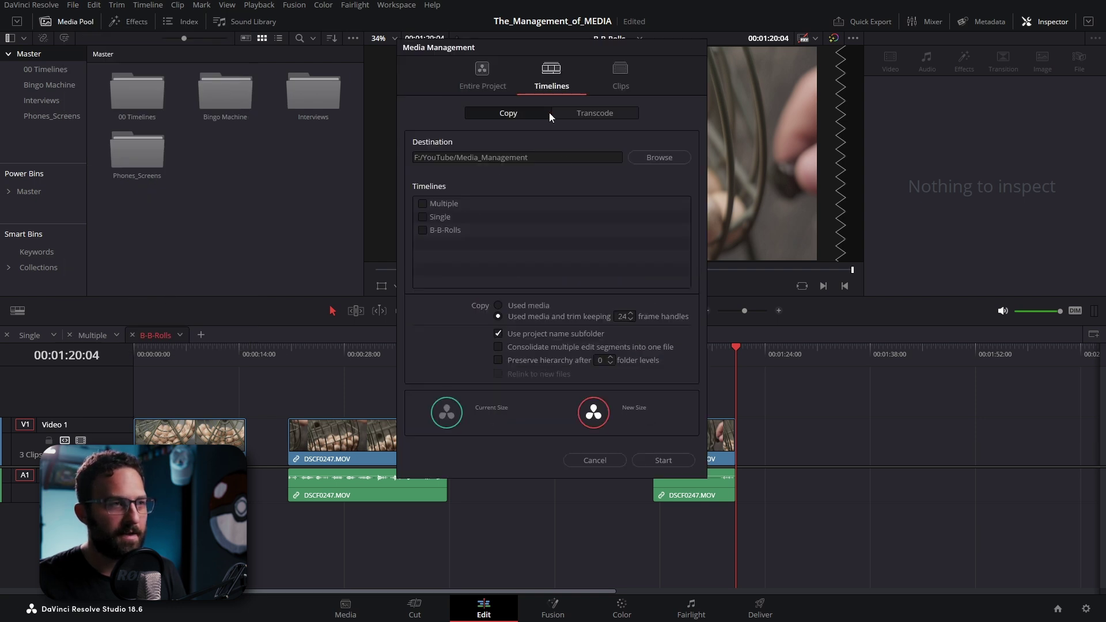
click(423, 230)
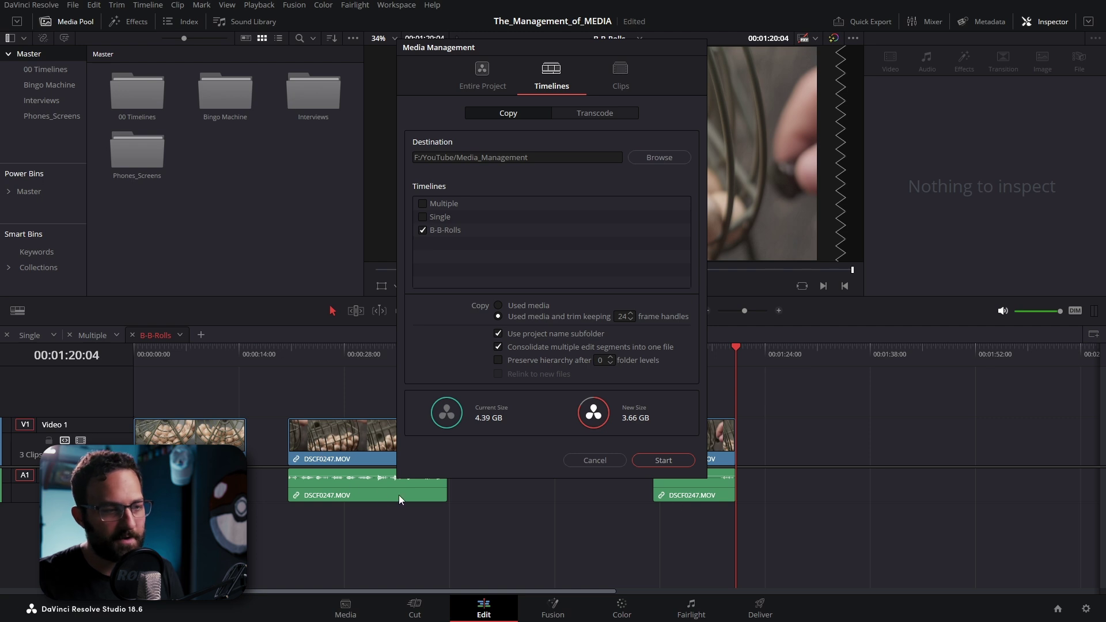
click(663, 461)
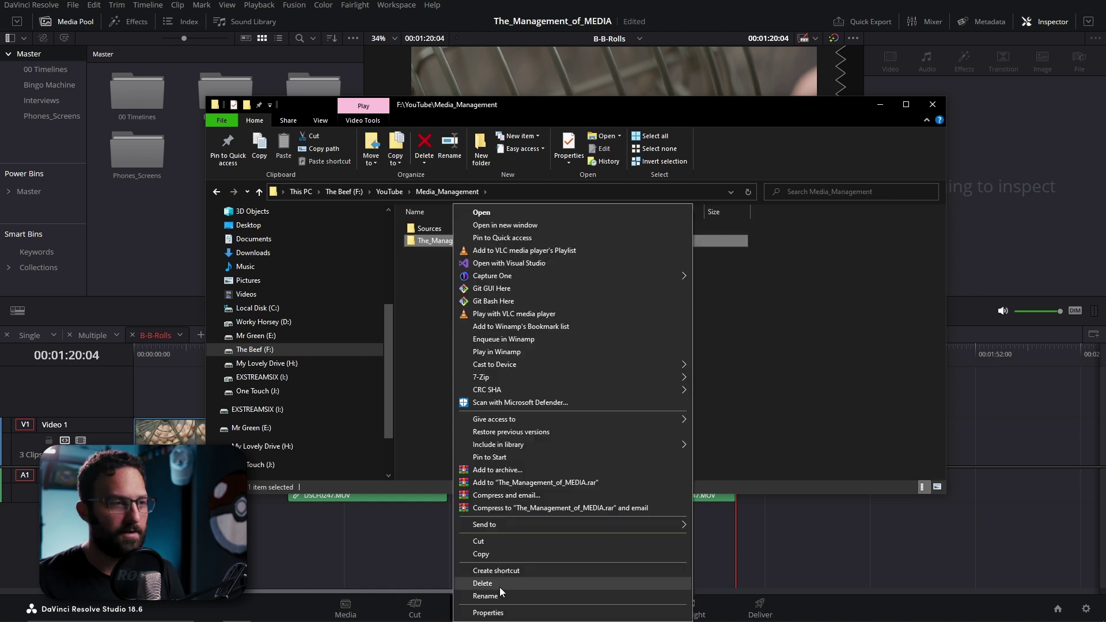
- Delete the earlier project copy folder and uncheck Consolidate in Media Management's Copy mode
click(700, 570)
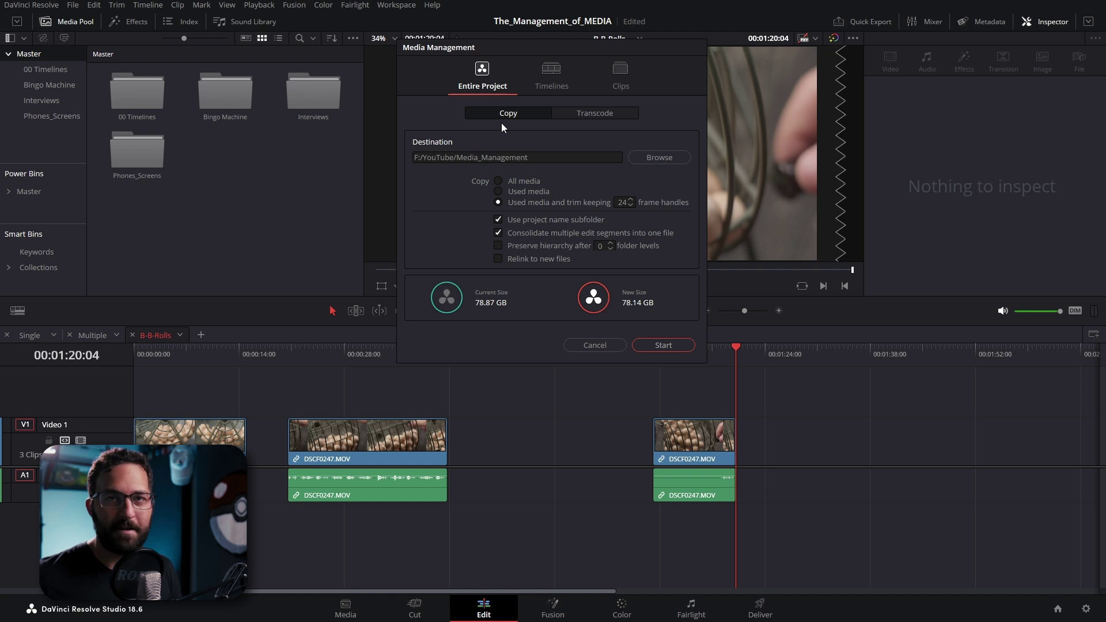
click(573, 113)
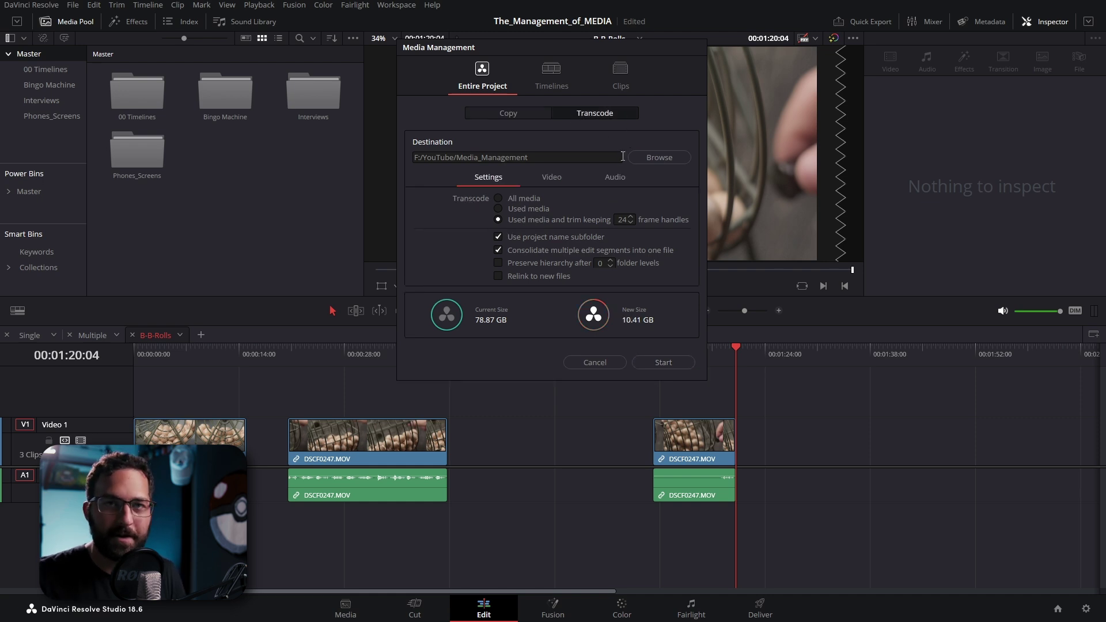
click(508, 113)
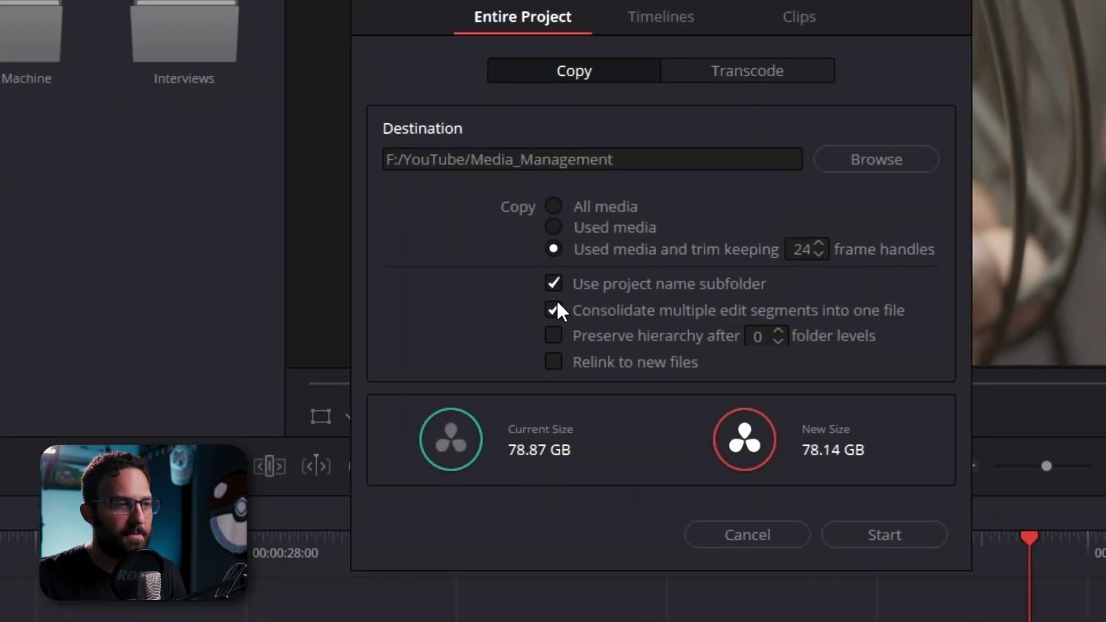
click(556, 311)
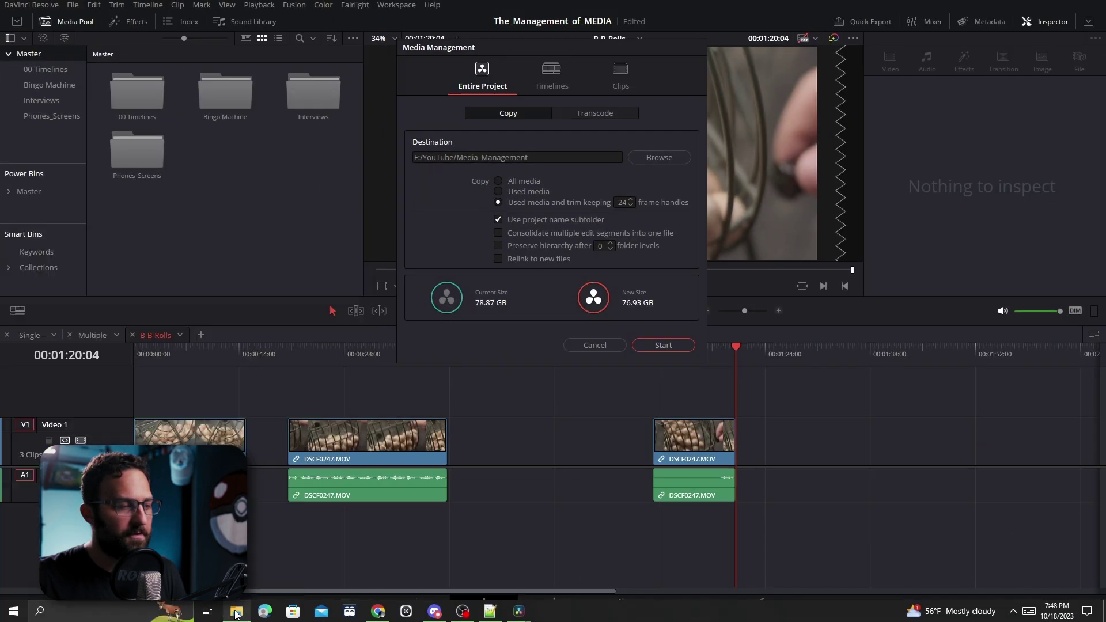
click(236, 611)
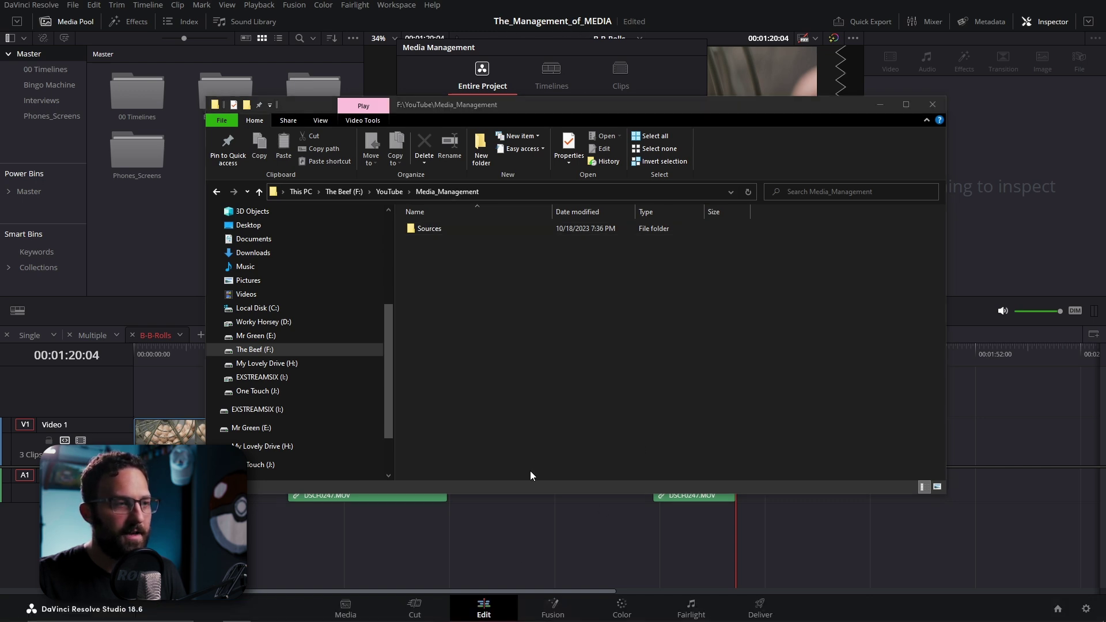
- Copy the B-B-Rolls timeline media to Media_Management with the project-name subfolder turned off
click(576, 54)
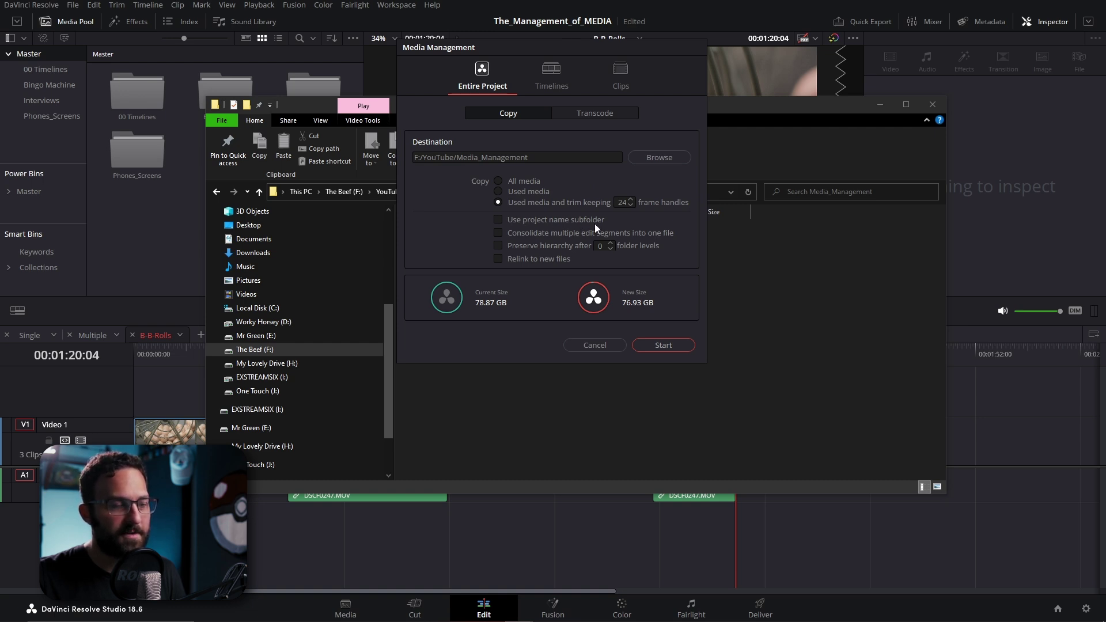
click(553, 87)
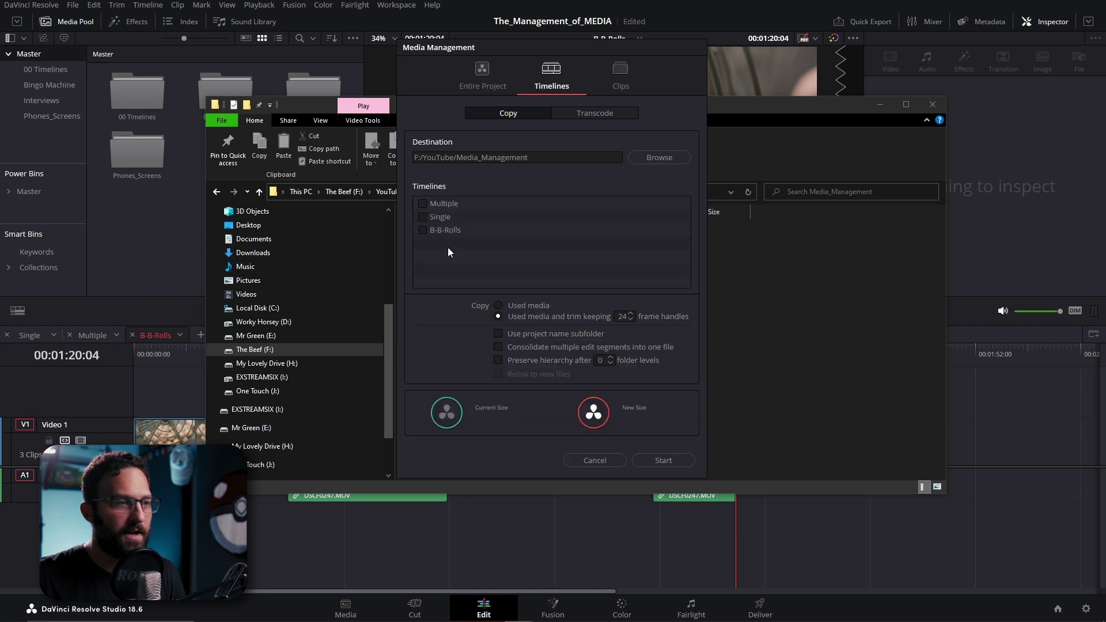
click(422, 231)
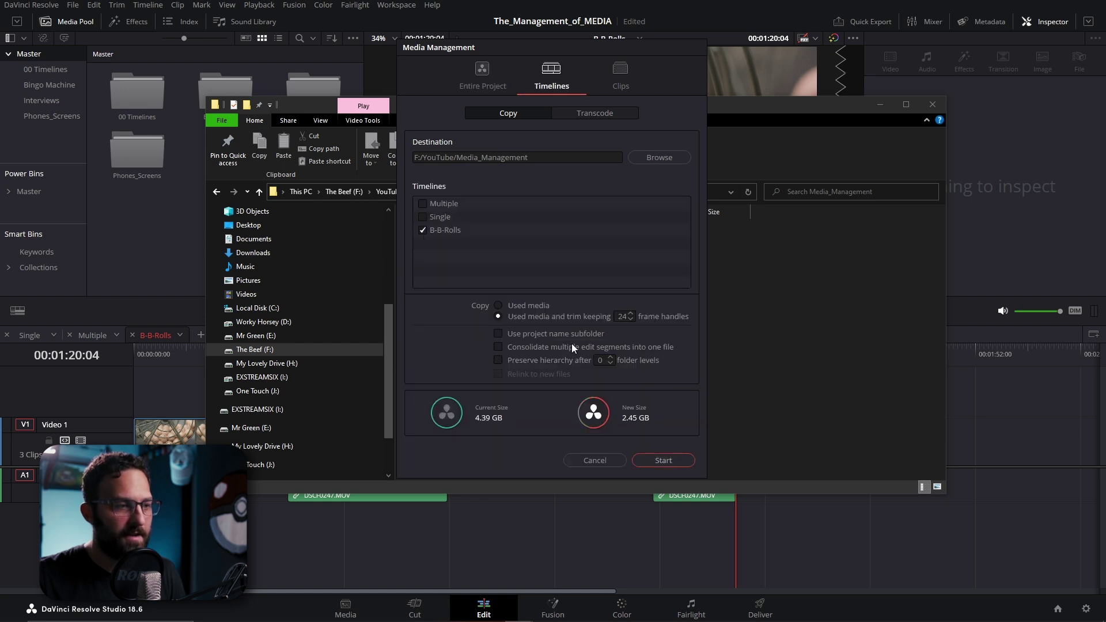
click(663, 460)
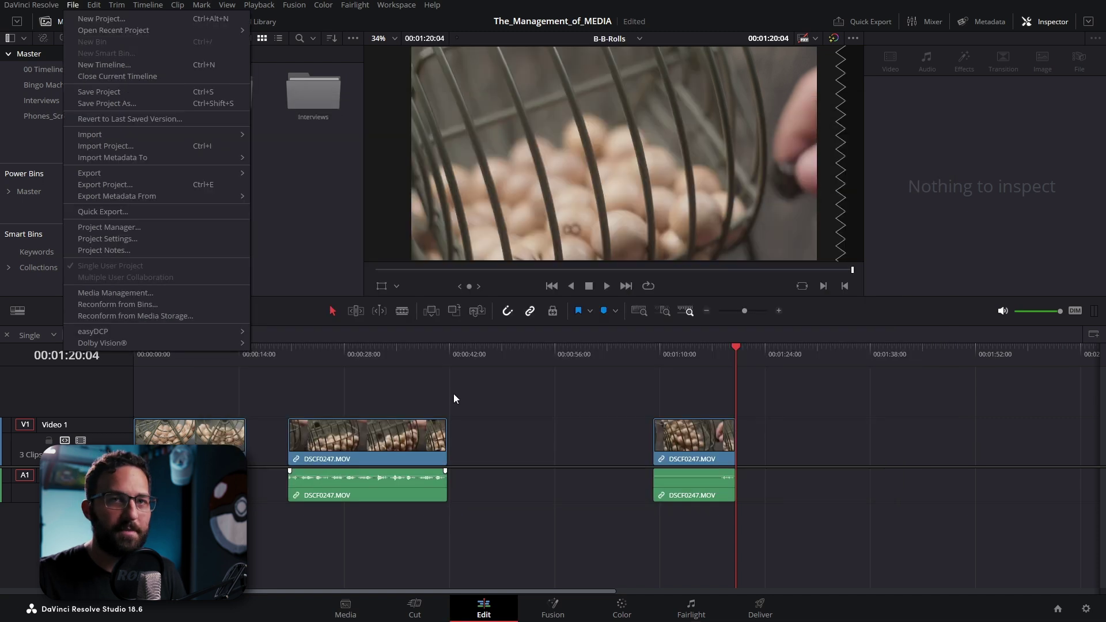
- Reopen Media Management from the File menu, review the Clips options, then return to Timelines
click(163, 295)
click(551, 85)
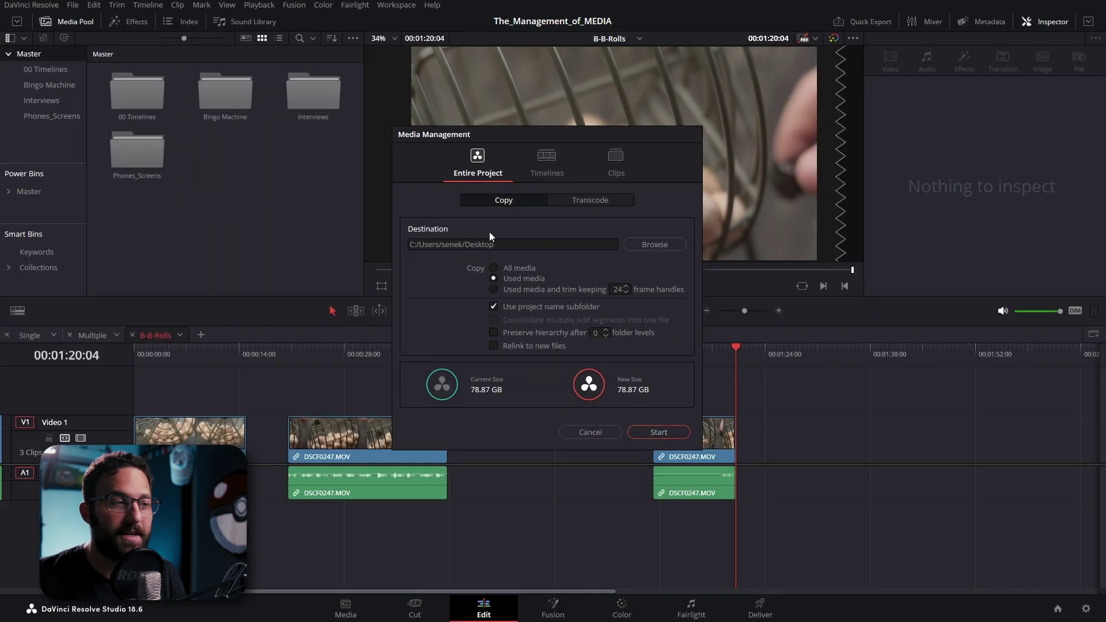
click(621, 155)
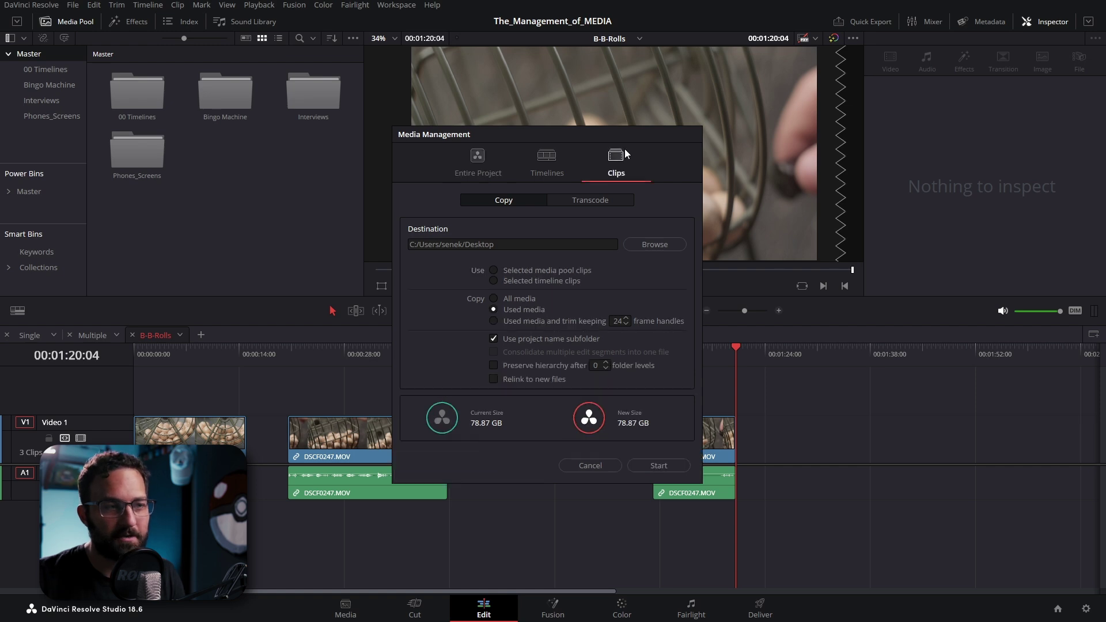
click(546, 162)
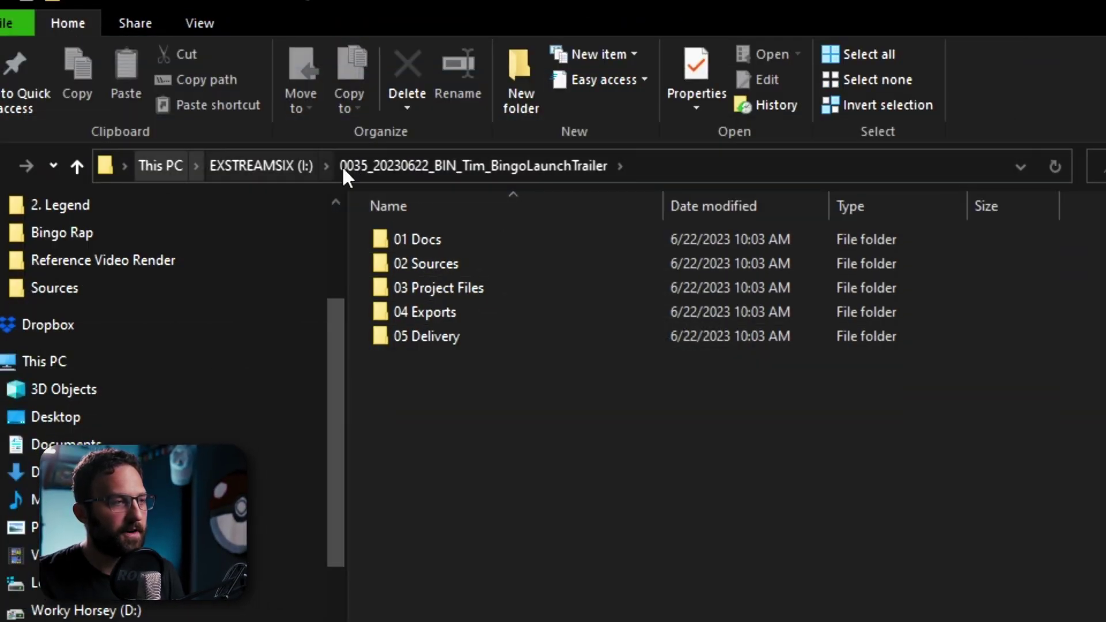
- Browse to 02 Sources > Video > Camera > Bingo Machine, then return to Media Management
double_click(434, 258)
double_click(427, 286)
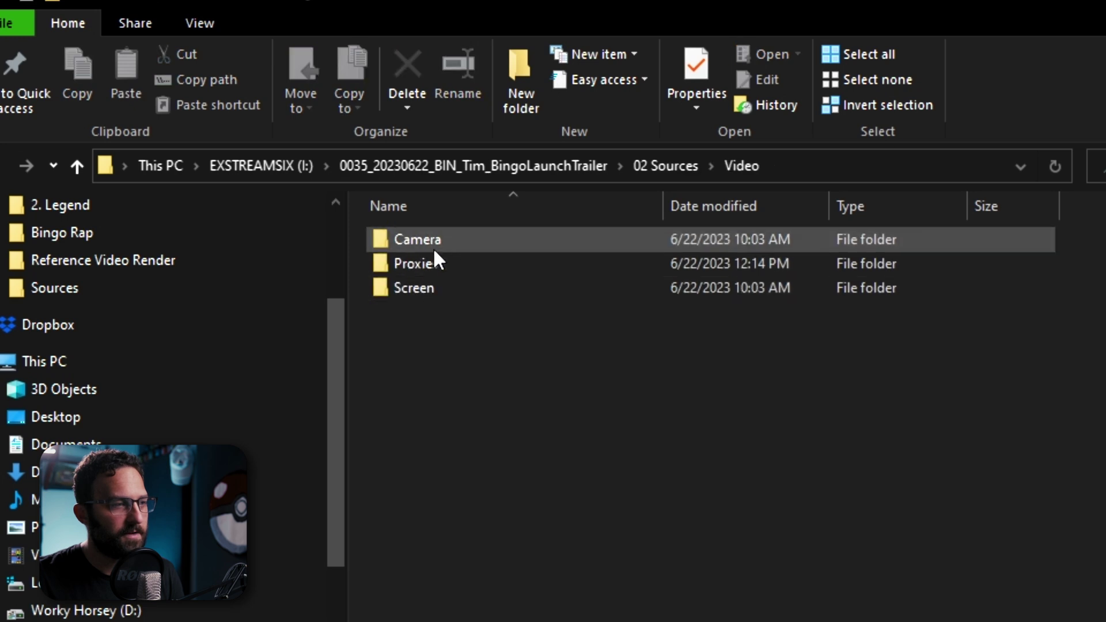
double_click(435, 247)
double_click(438, 246)
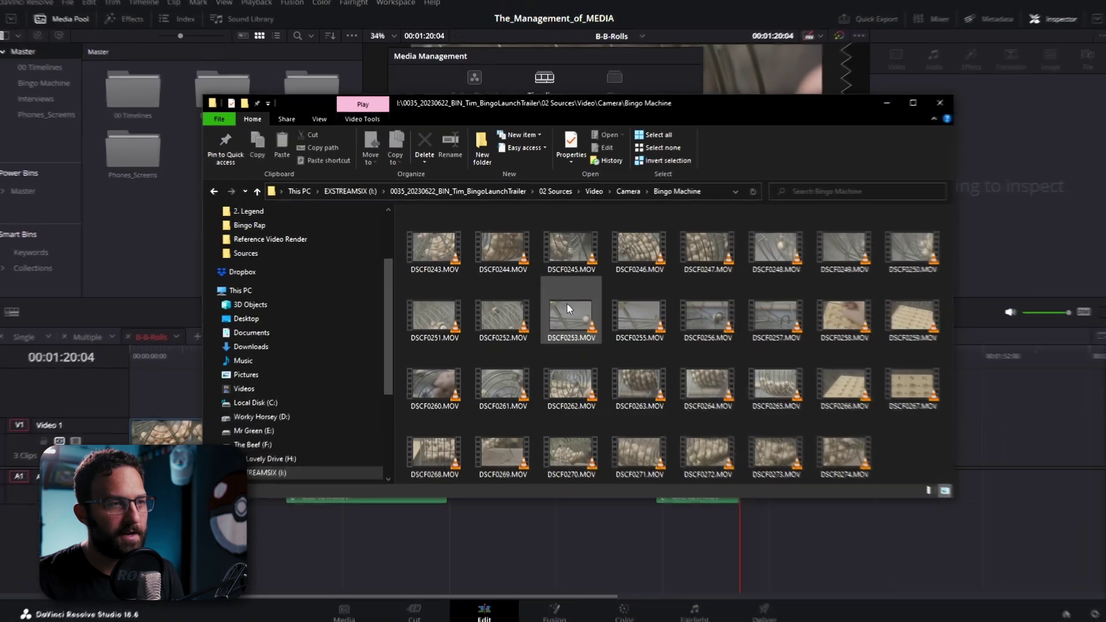
key(alt+Tab)
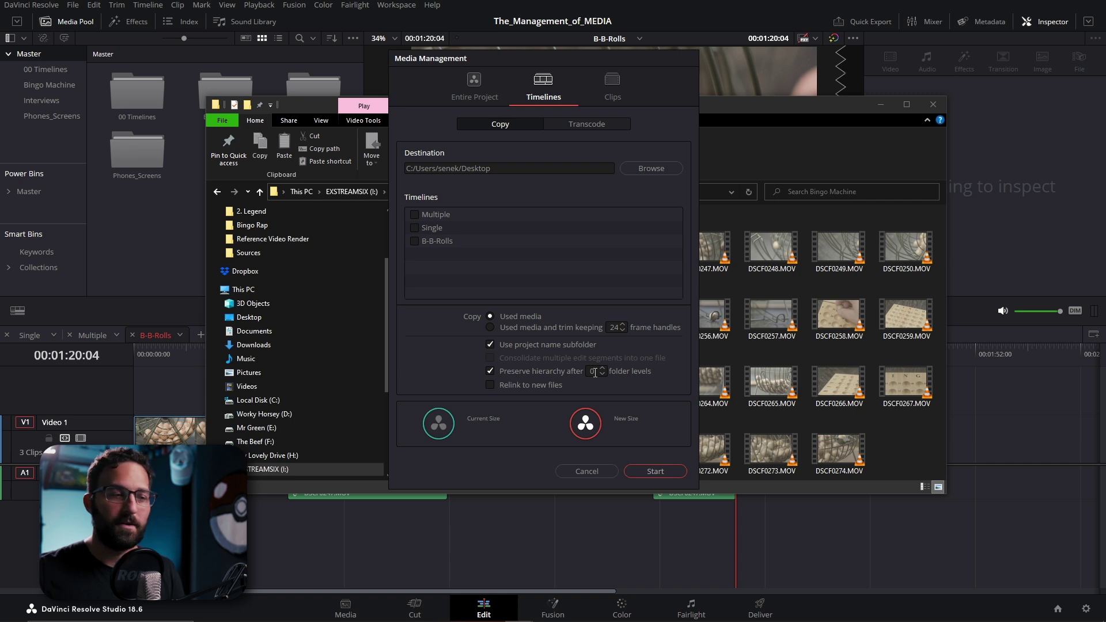
- Check B-B-Rolls, start the copy, and compare the source footage folder path after it fails
click(414, 242)
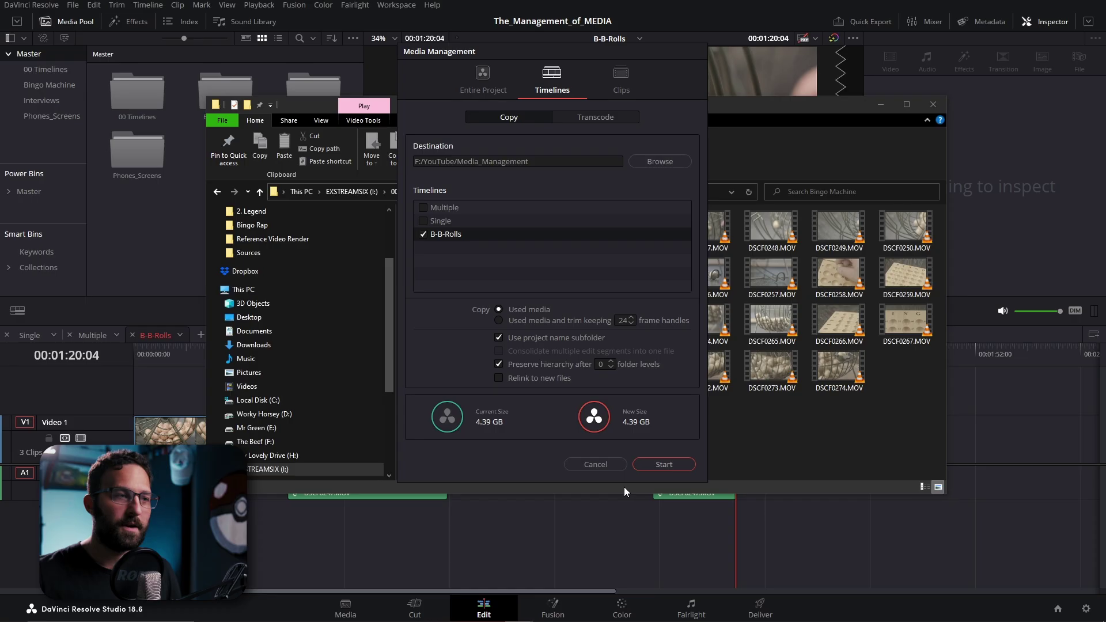
click(662, 463)
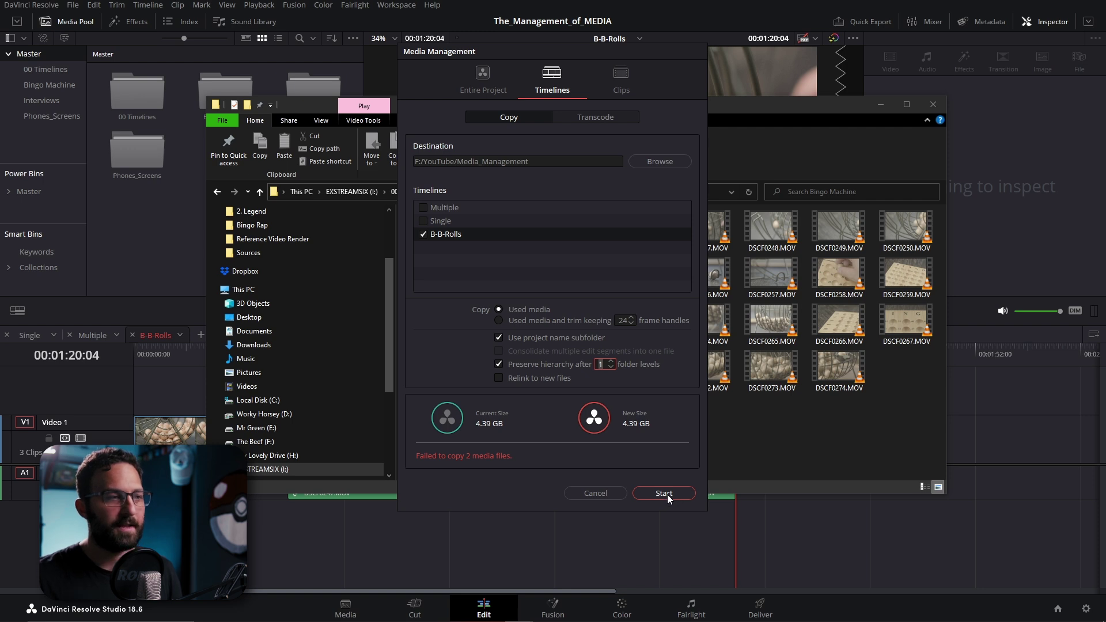
click(326, 110)
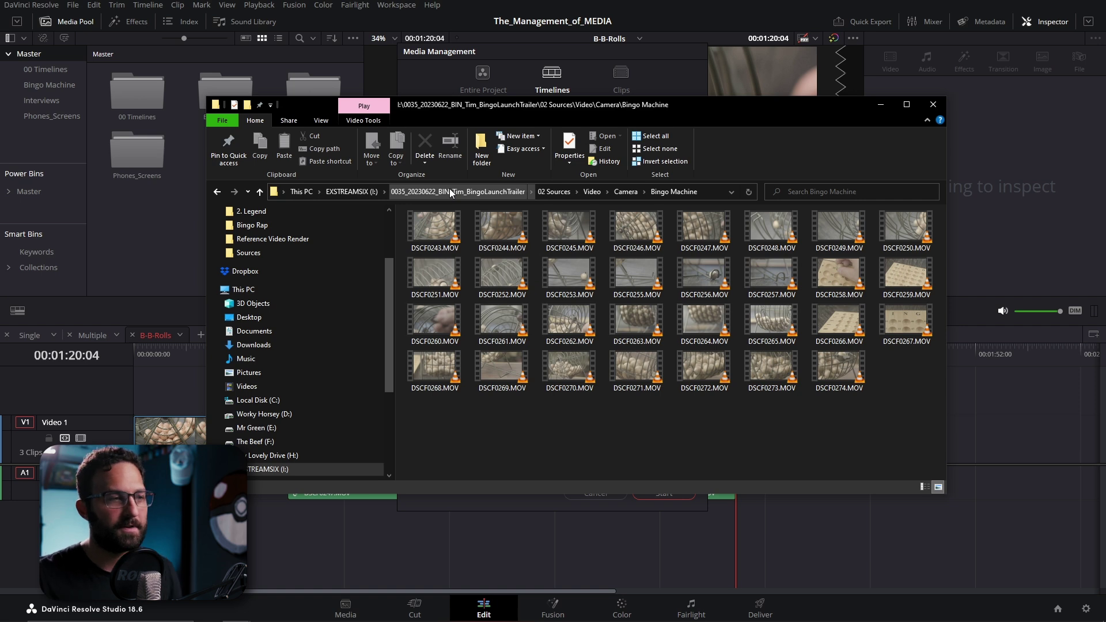
- Set Preserve hierarchy after to 1 folder level and restart the B-B-Rolls copy
click(542, 53)
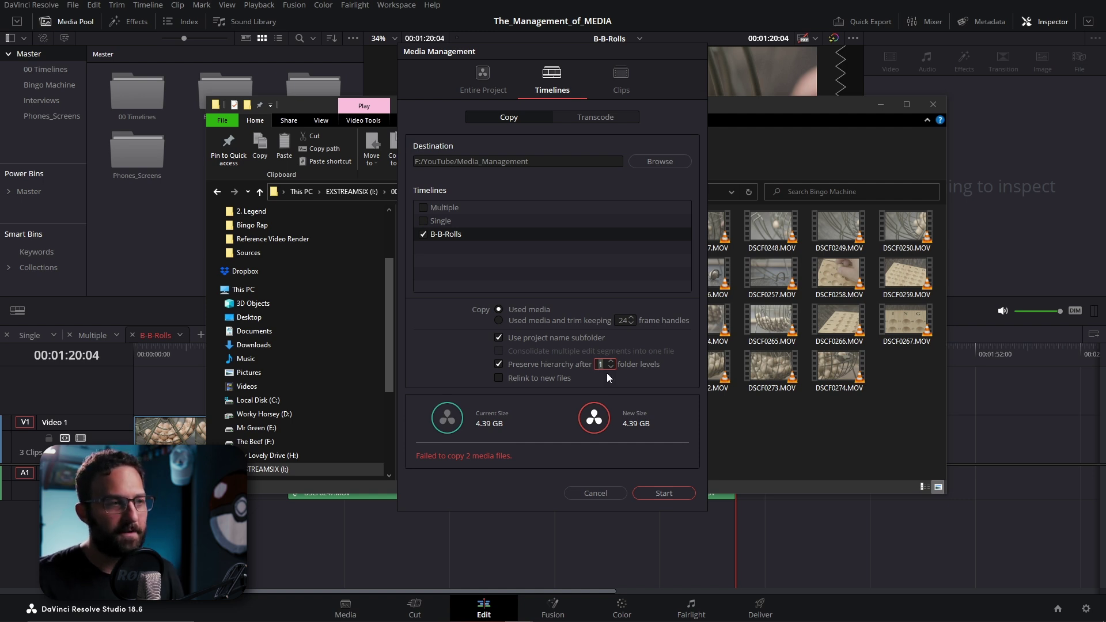
click(391, 109)
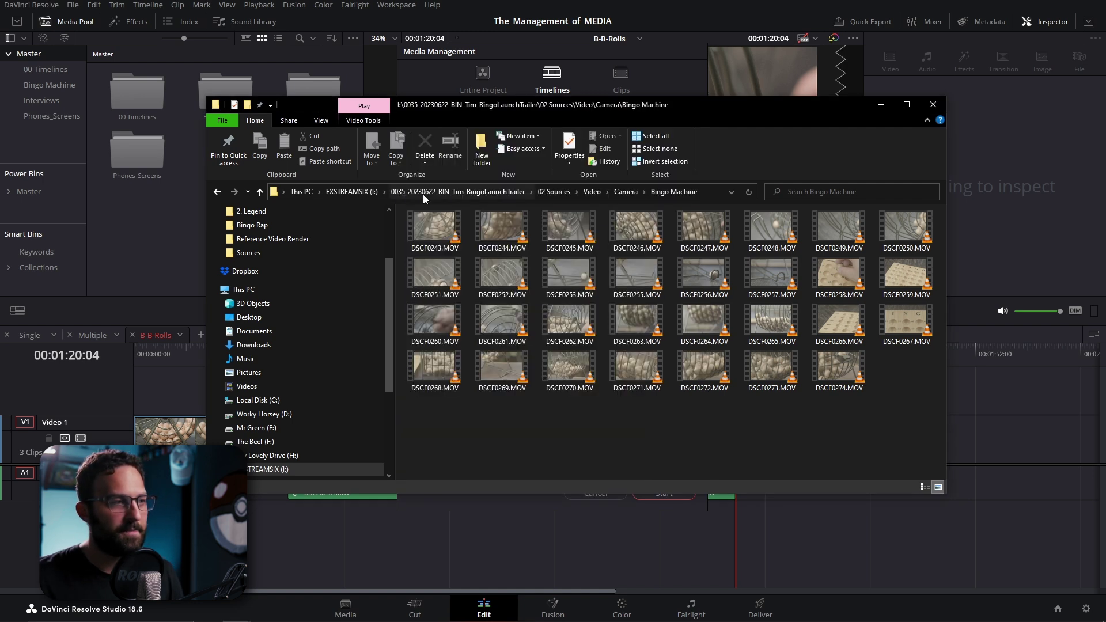
click(578, 57)
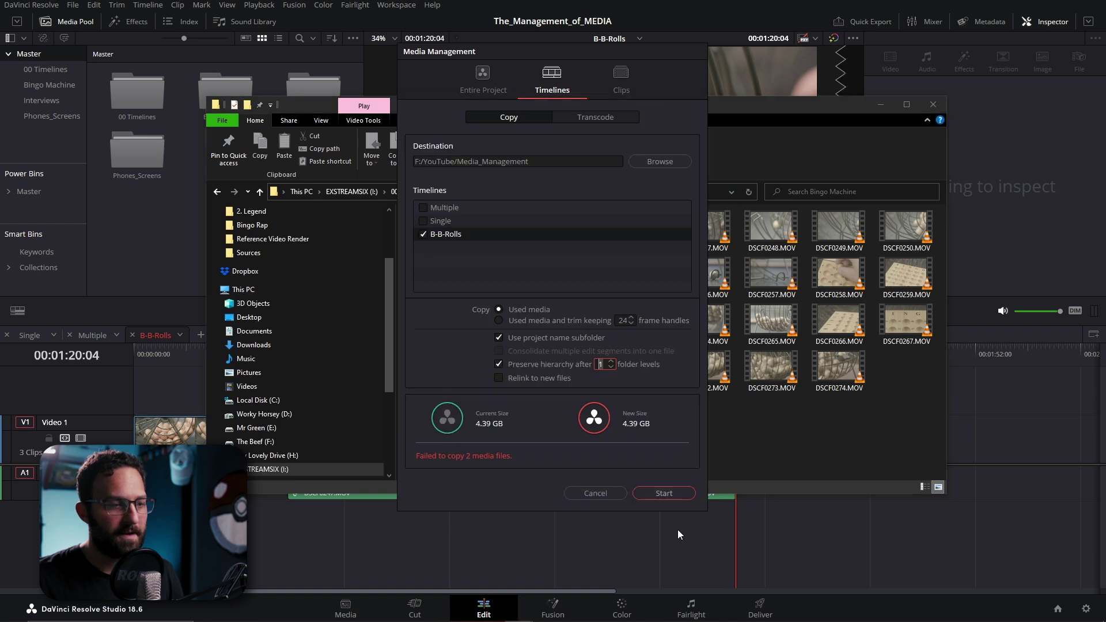
click(674, 494)
- Inspect the two clips copied into Bingo Machine, then delete both The_Management output folders
mouse_move(397, 608)
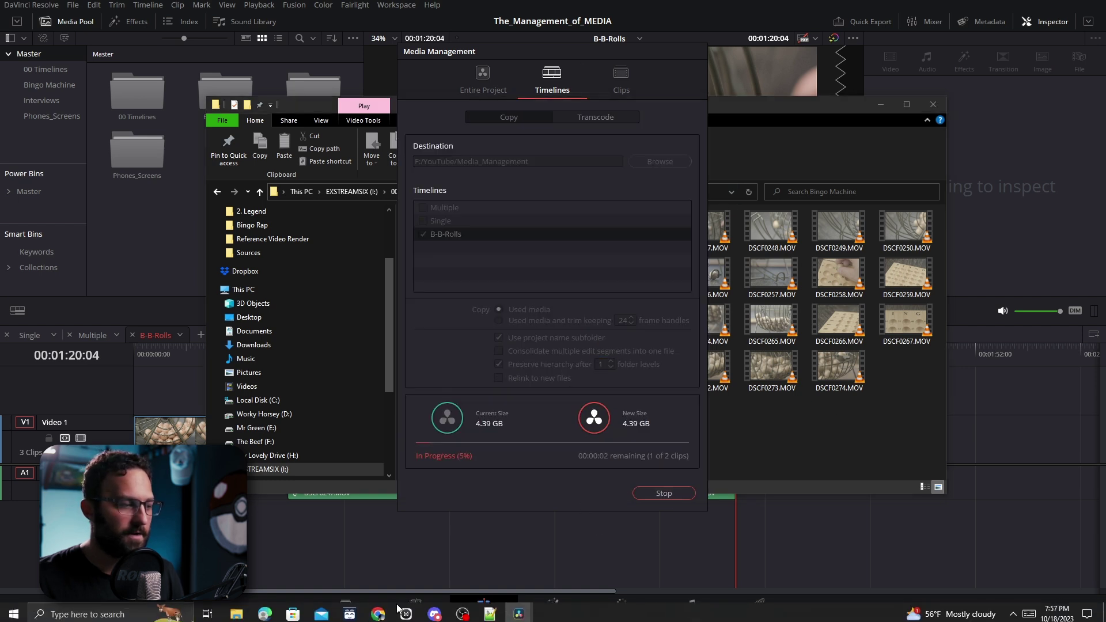
mouse_move(236, 614)
click(305, 561)
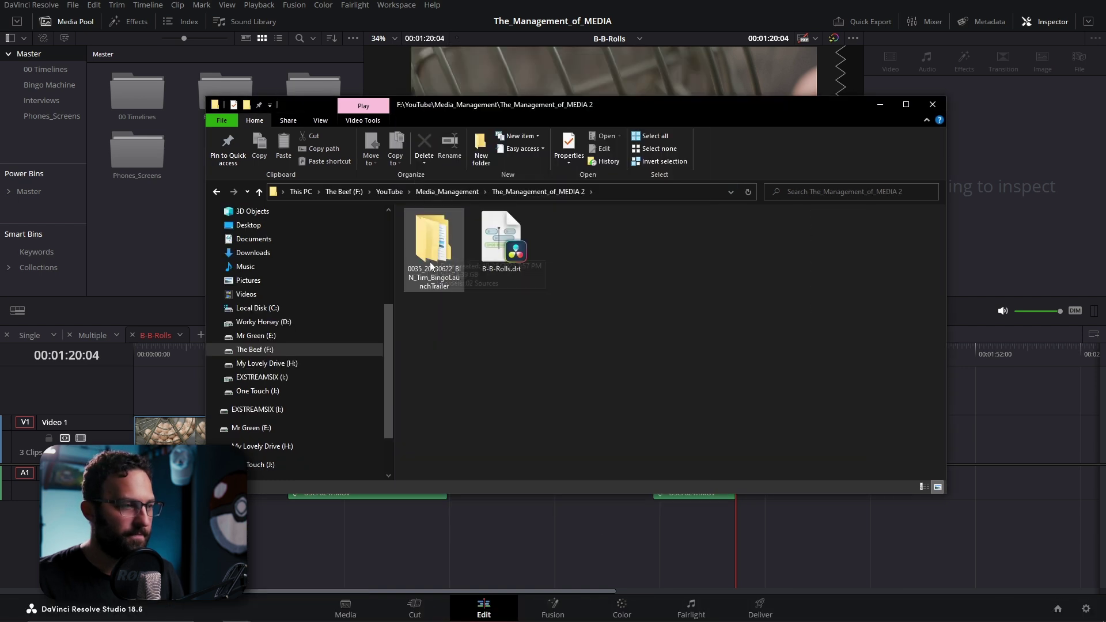
double_click(427, 250)
double_click(433, 228)
click(437, 228)
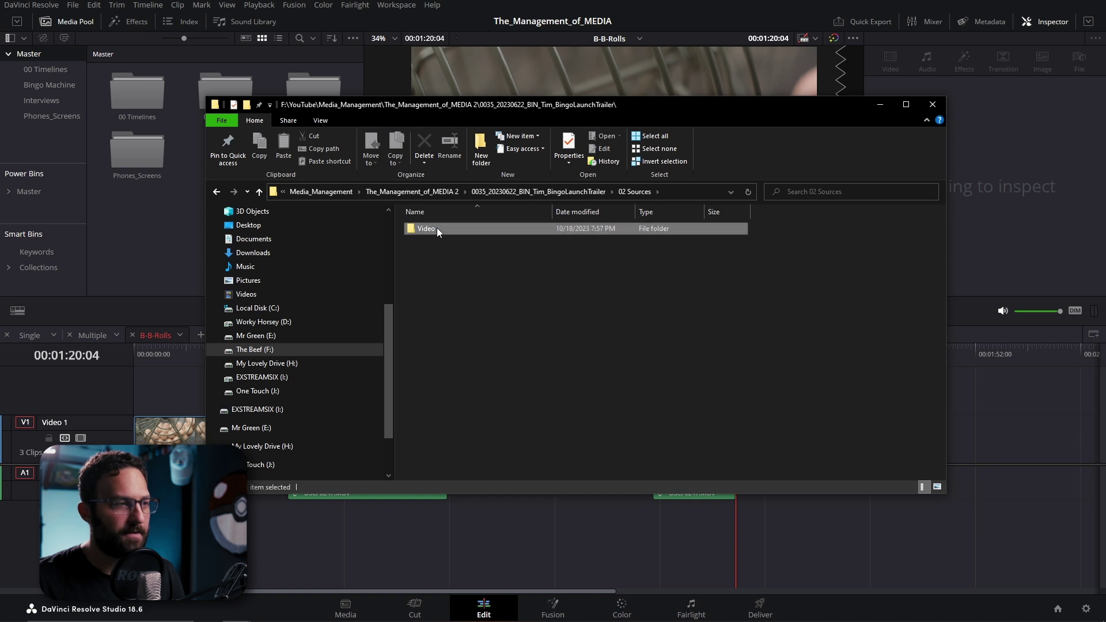
double_click(436, 228)
double_click(445, 228)
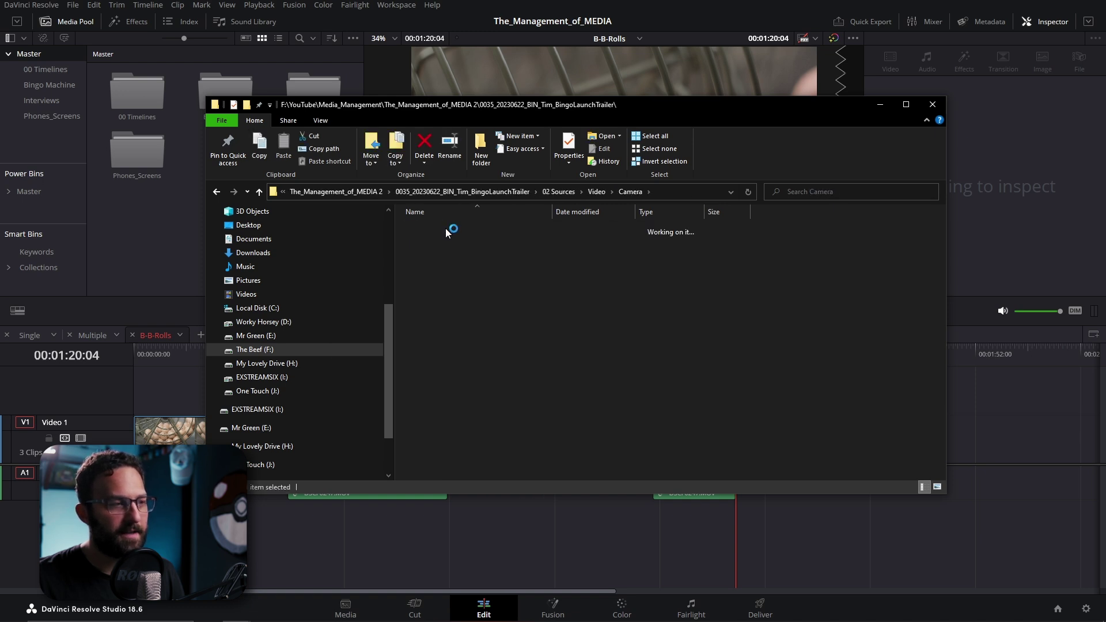
double_click(445, 228)
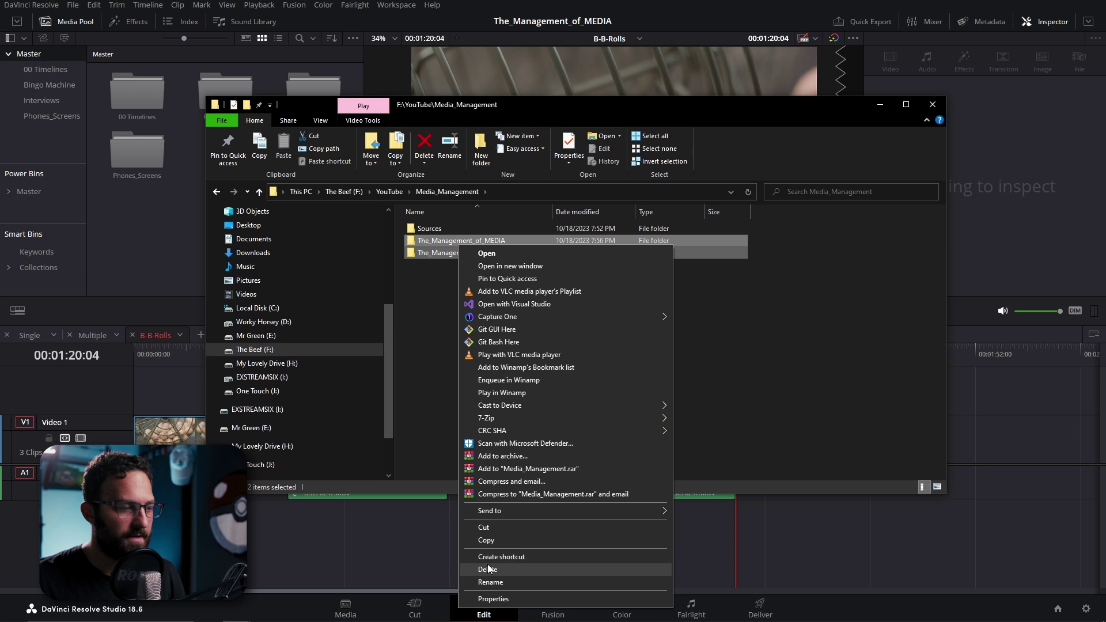
click(488, 569)
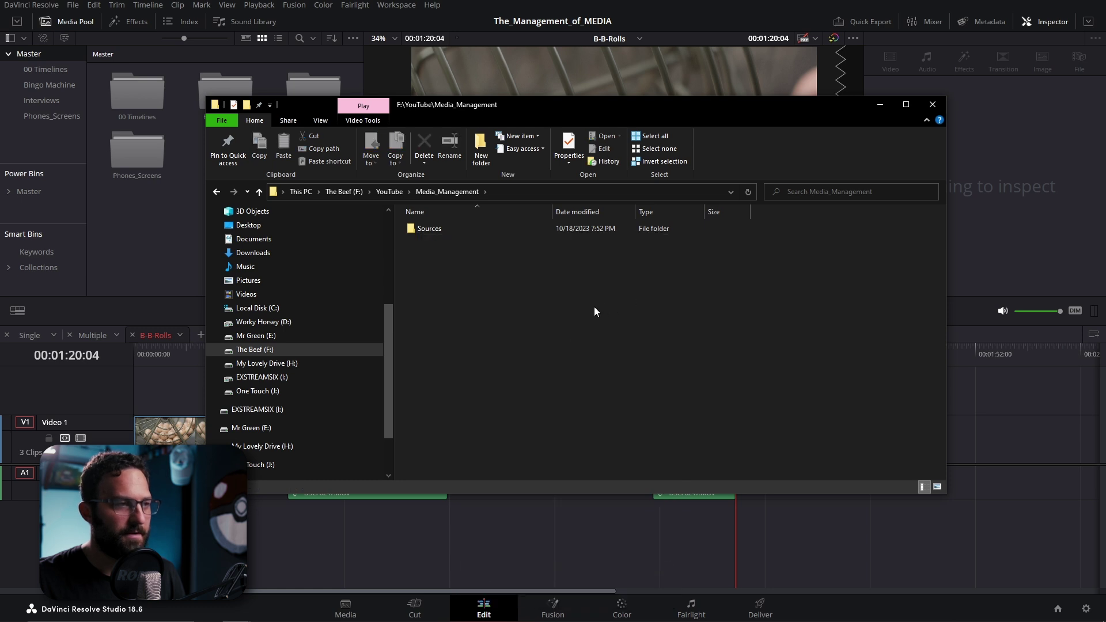
- Reopen Media Management, compare against the file browser, and start an entire-project copy
click(985, 420)
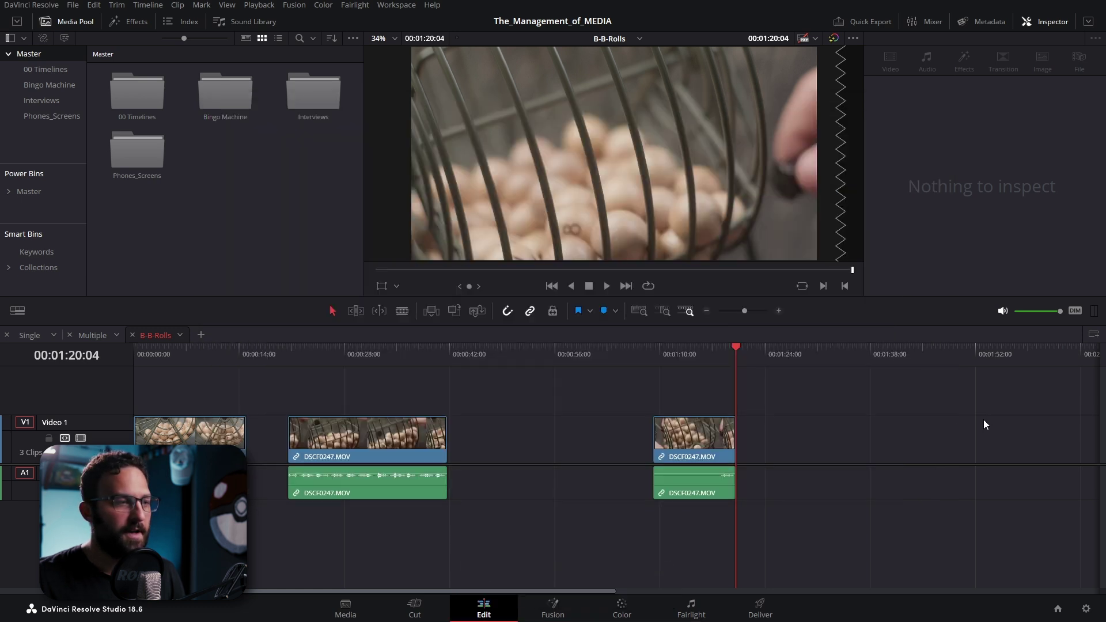
click(73, 5)
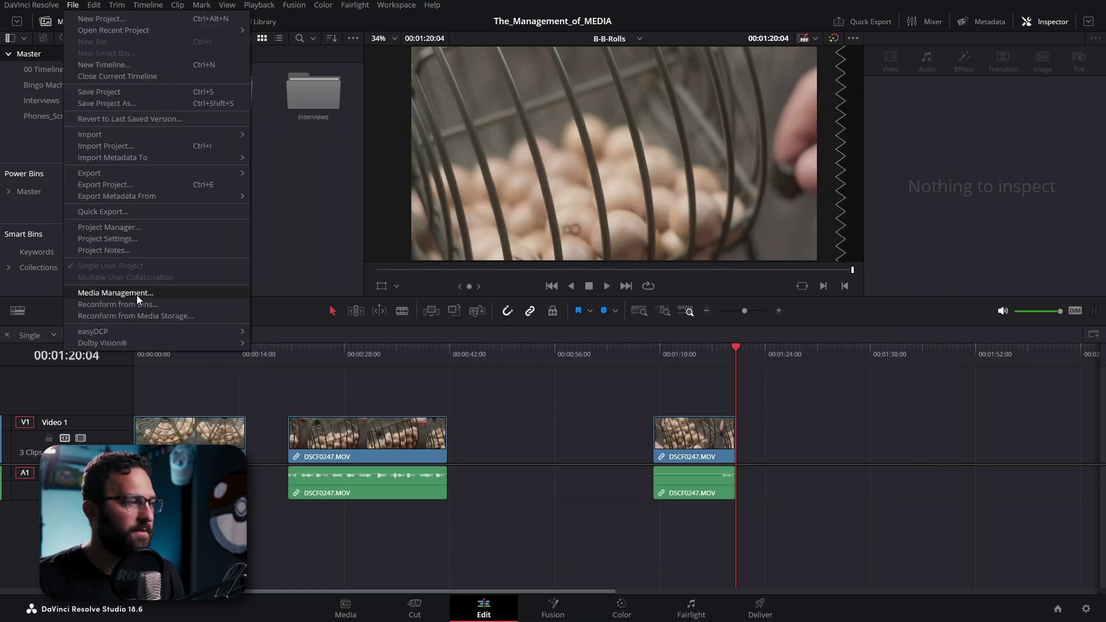
click(137, 294)
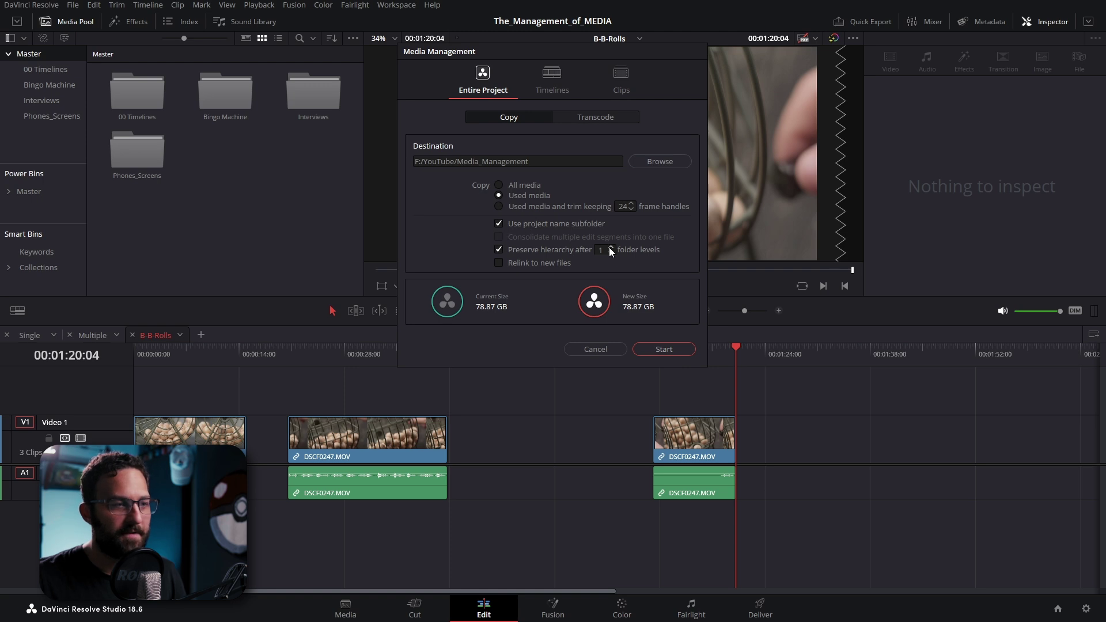
click(13, 610)
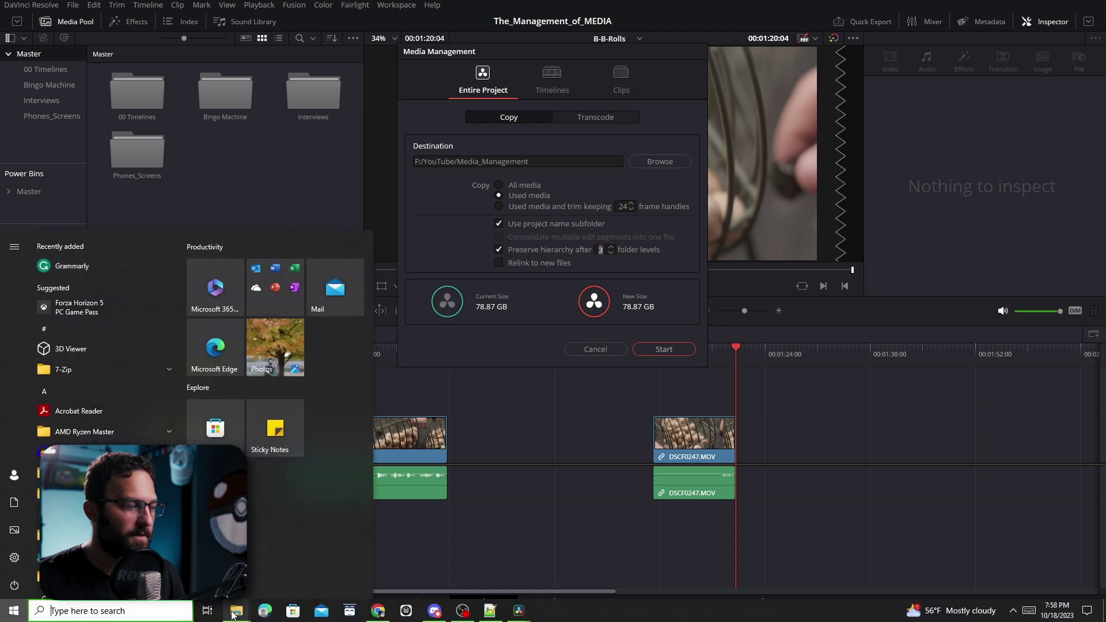
mouse_move(236, 610)
click(289, 561)
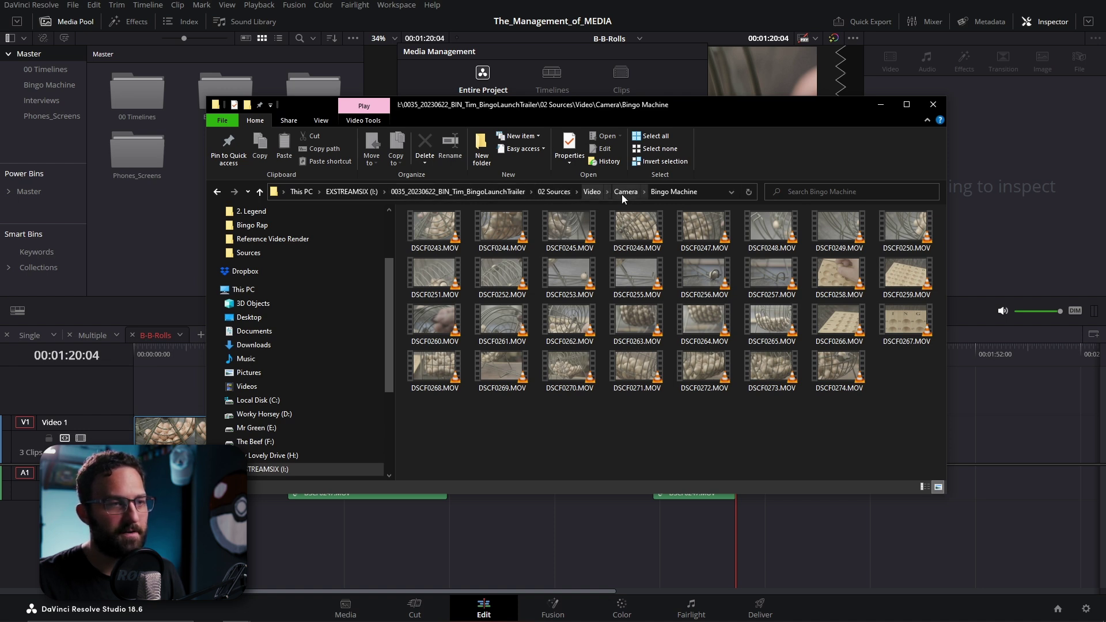
click(585, 54)
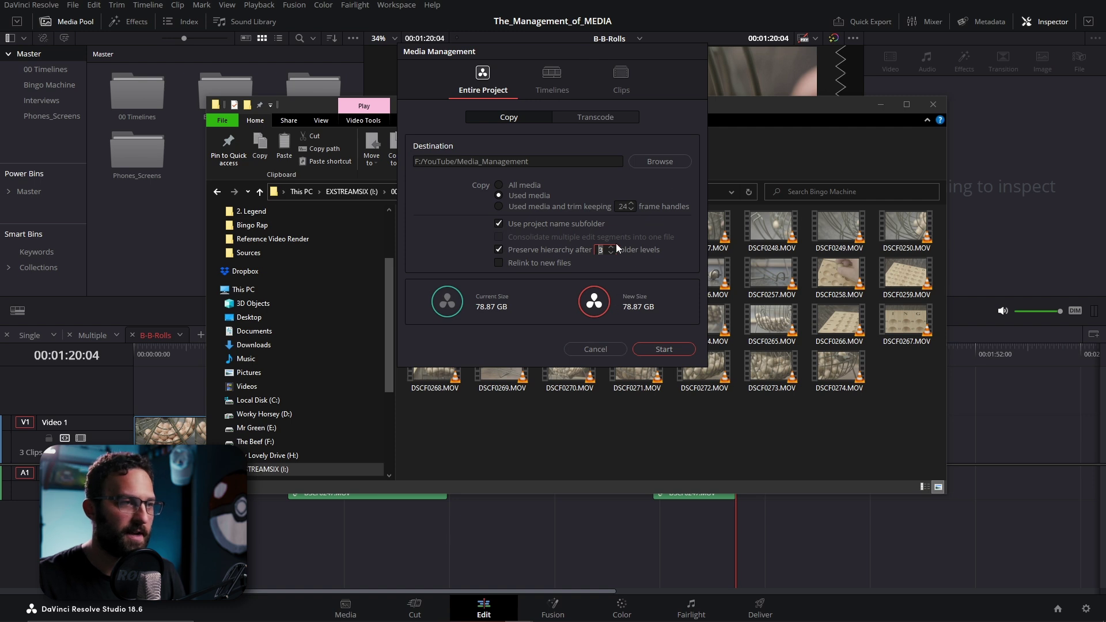
click(663, 349)
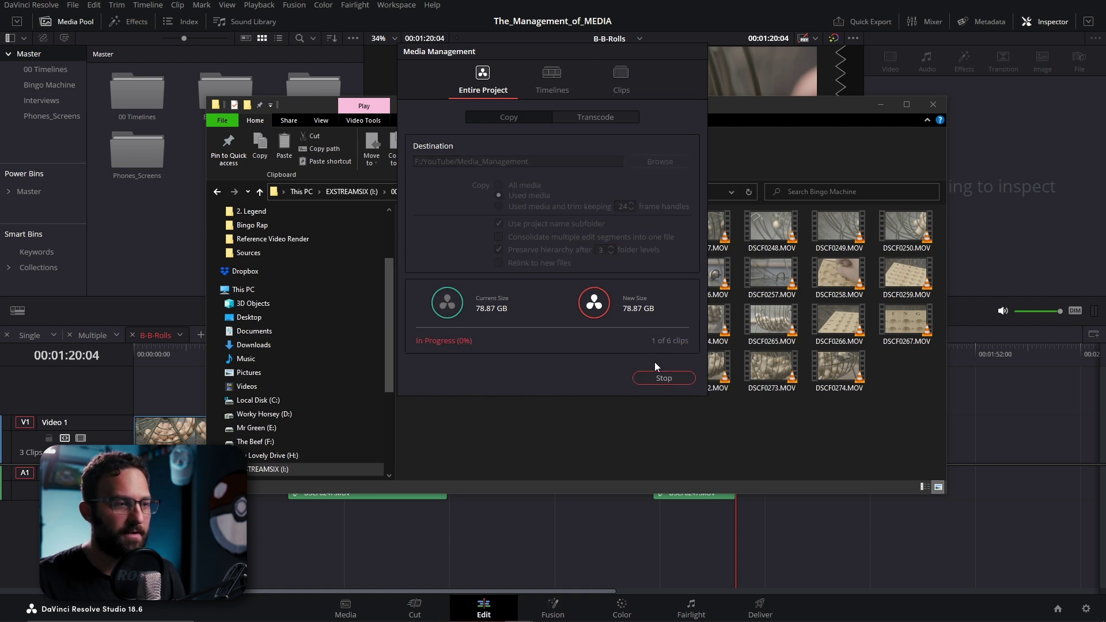
- Reopen Media Management on Timelines with B-B-Rolls checked and hierarchy preserved after 3 levels
click(73, 4)
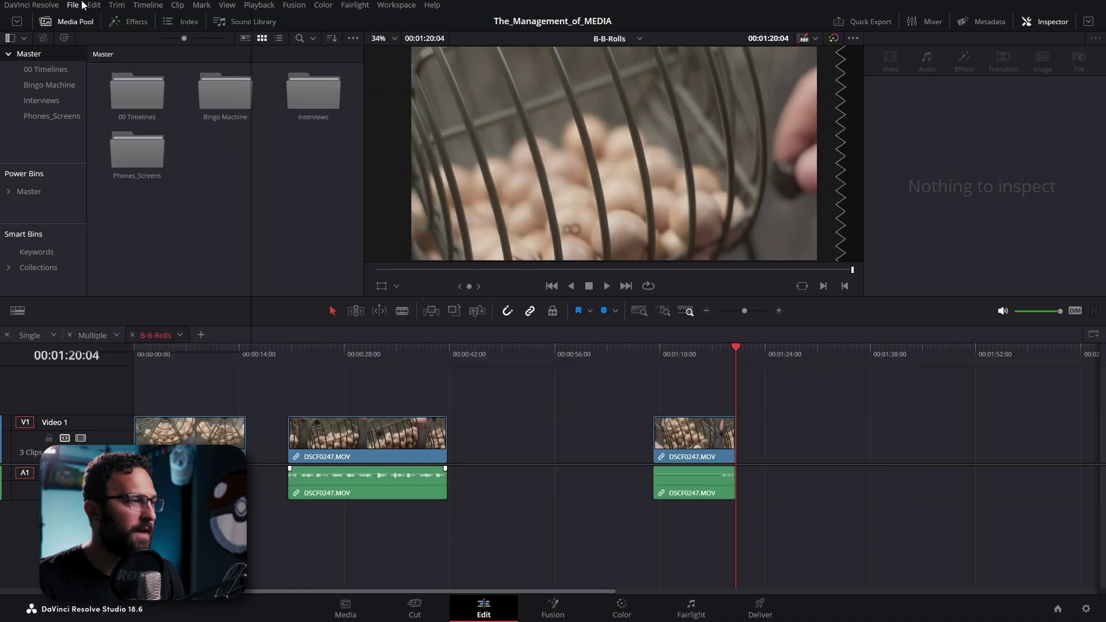
click(73, 5)
click(110, 288)
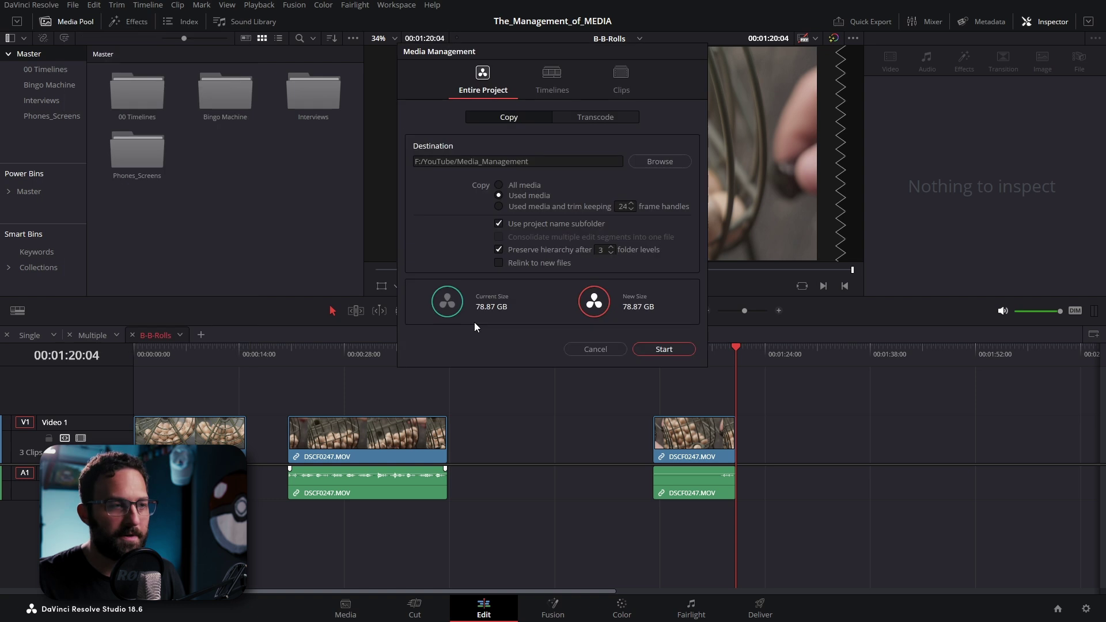
click(551, 81)
click(421, 234)
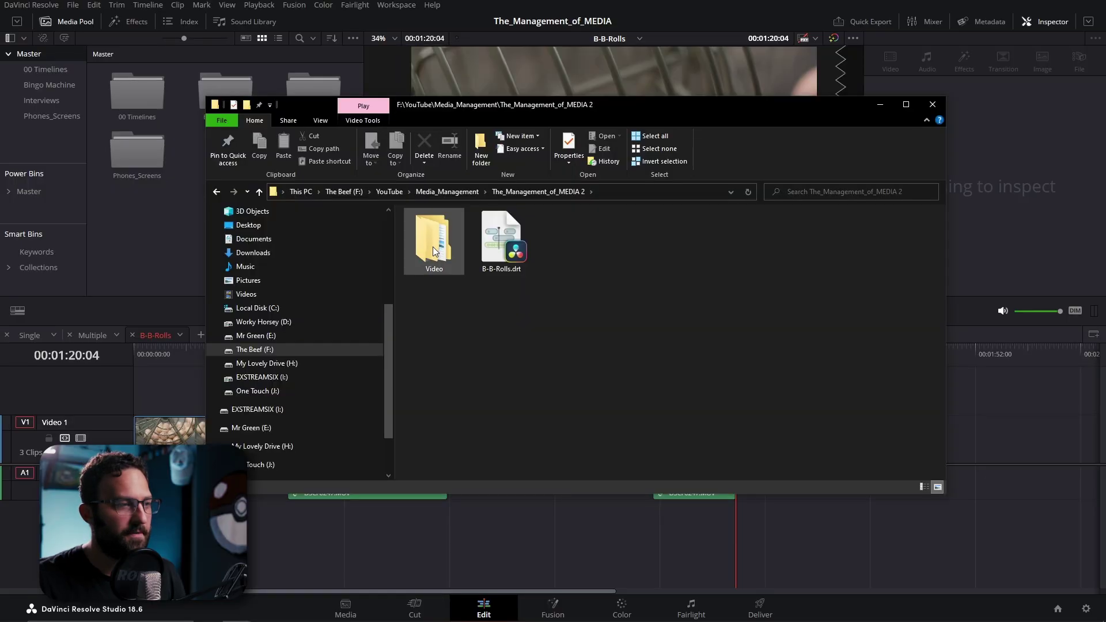
- Open Video > Camera > Bingo Machine in The_Management_of_MEDIA 2, then delete both The_Management folders
double_click(433, 254)
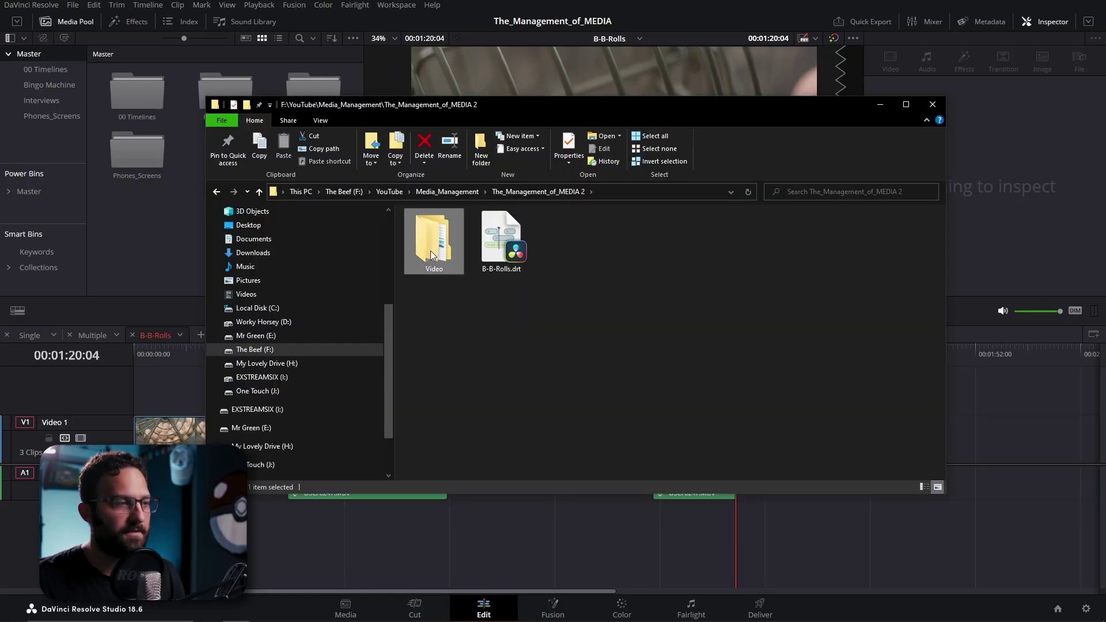
double_click(430, 250)
double_click(441, 228)
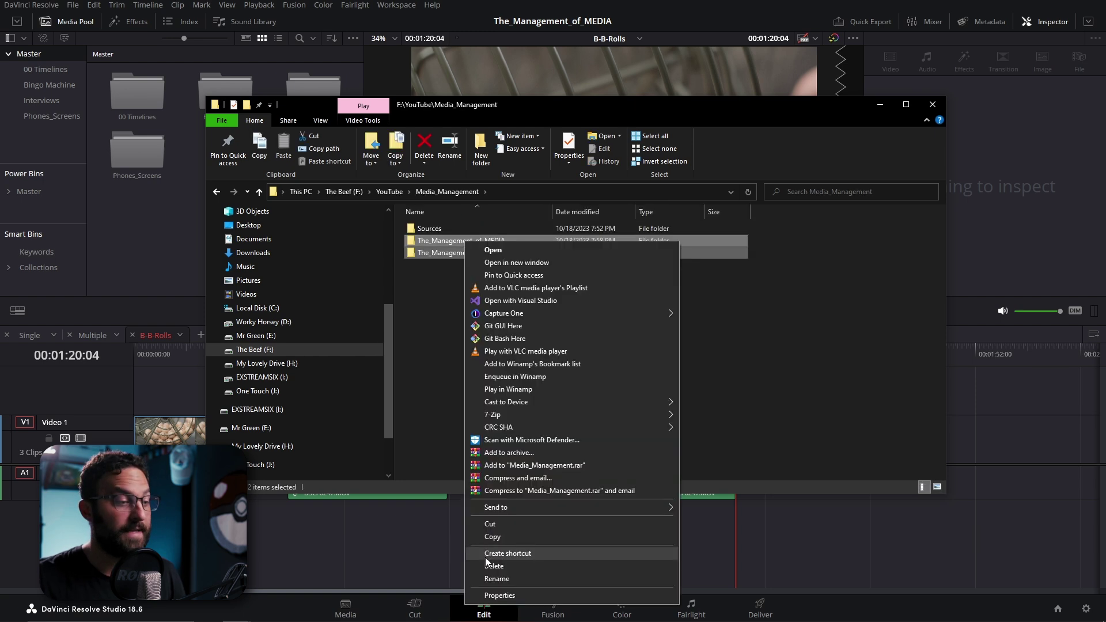
click(485, 559)
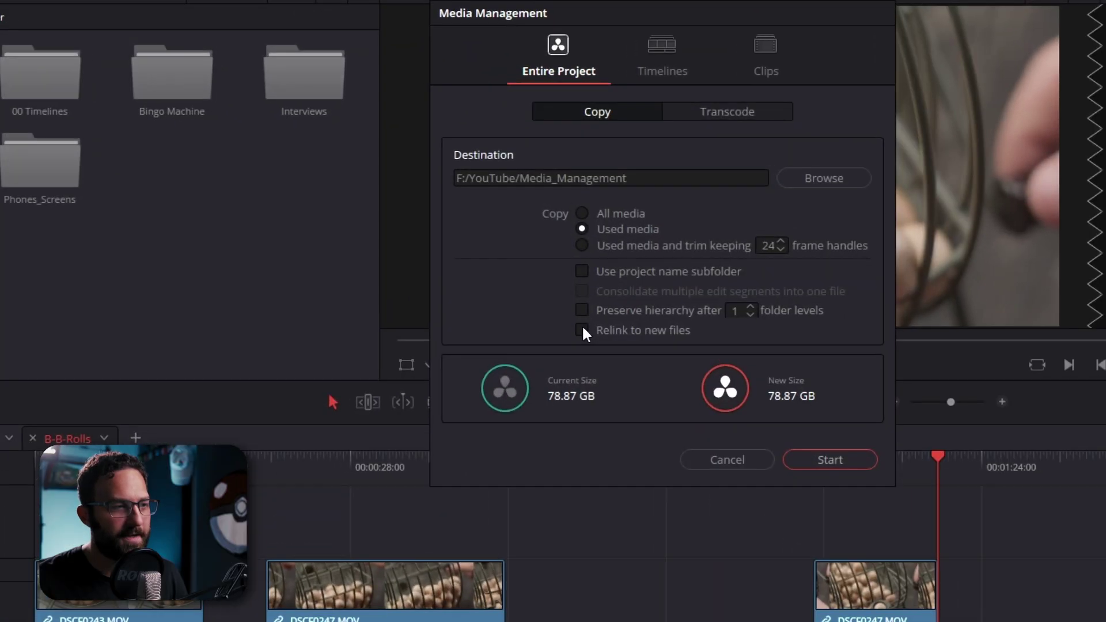
- Copy the B-B-Rolls timeline media to Media_Management with relinking
click(672, 56)
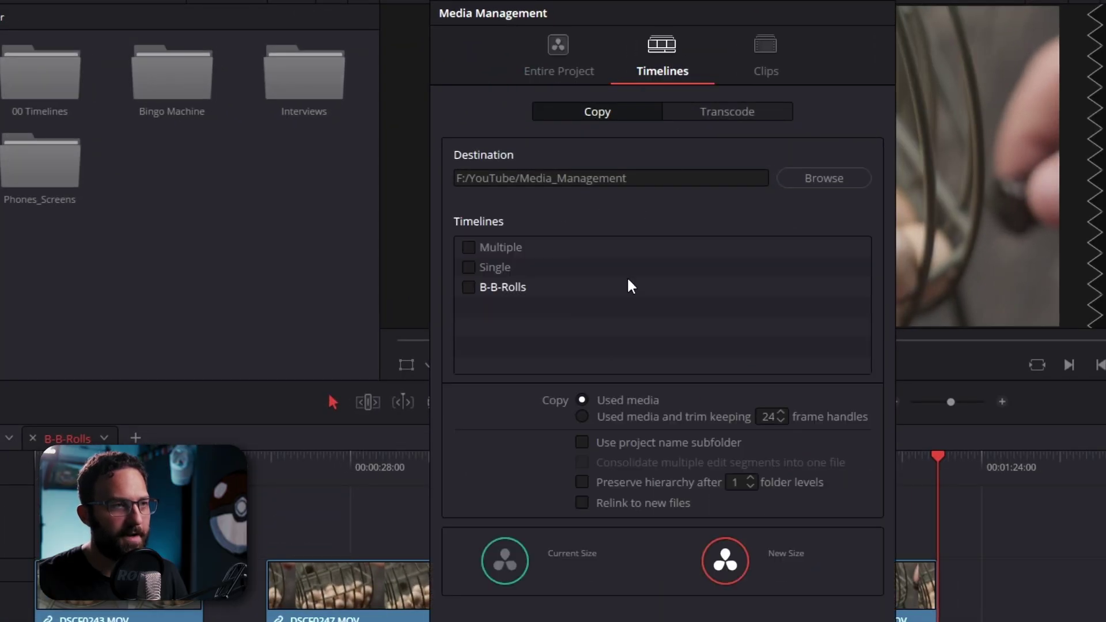
click(468, 287)
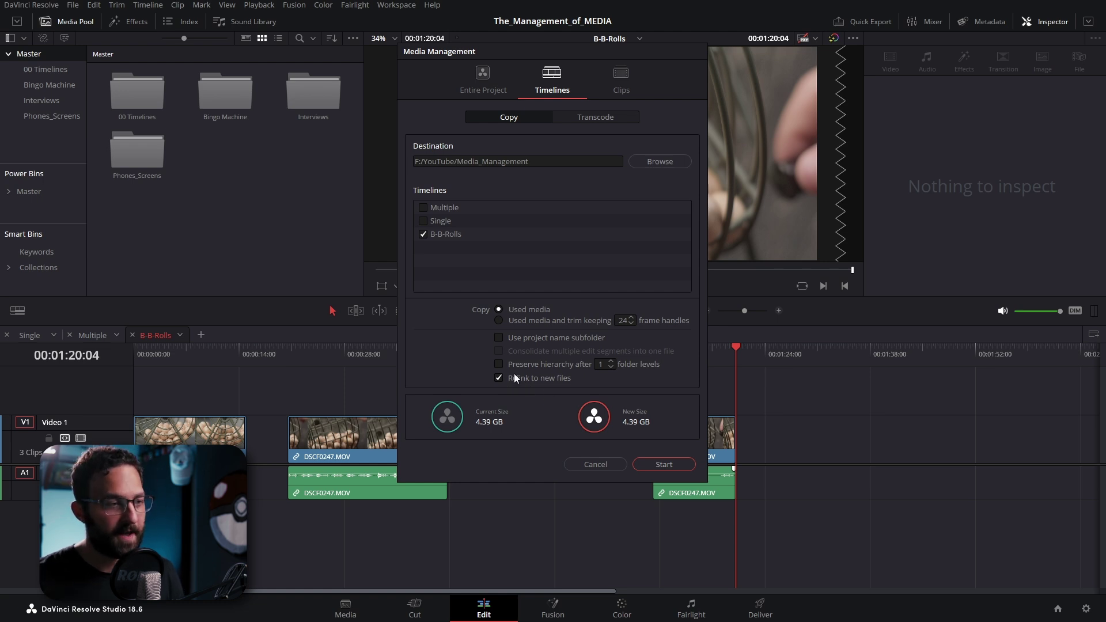
click(668, 464)
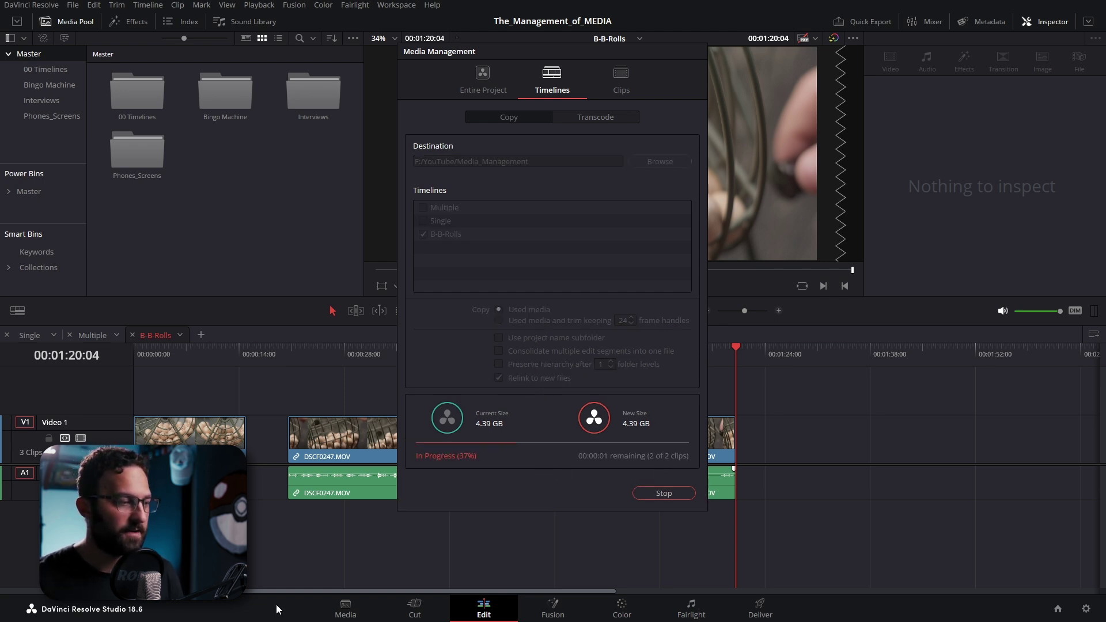
- Find DSCF0247.MOV in the media pool and open its file options
right_click(386, 443)
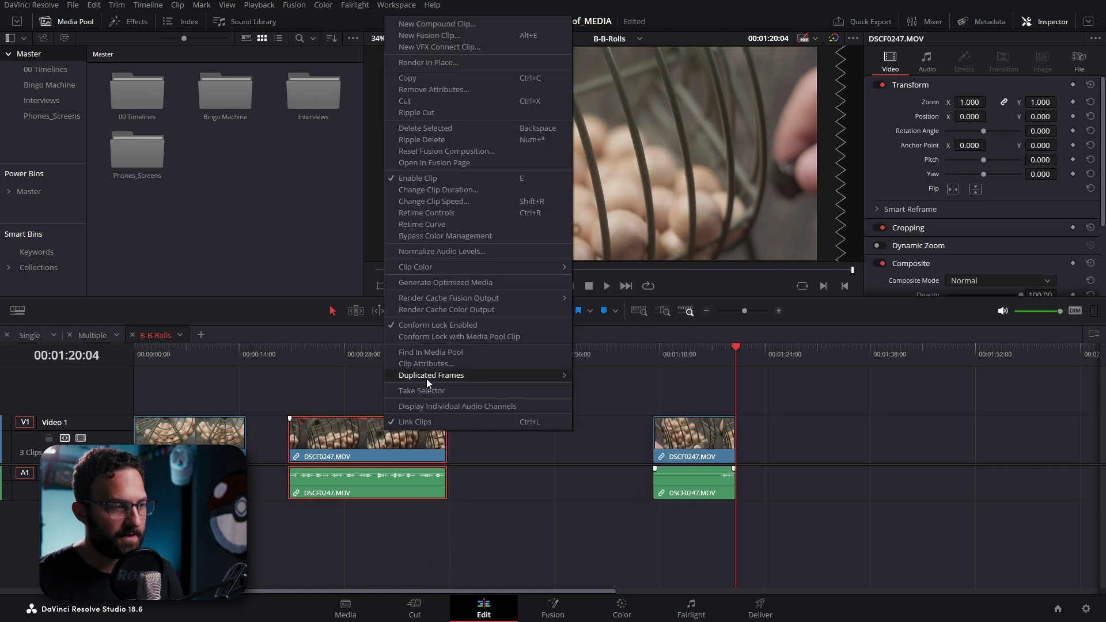
click(436, 353)
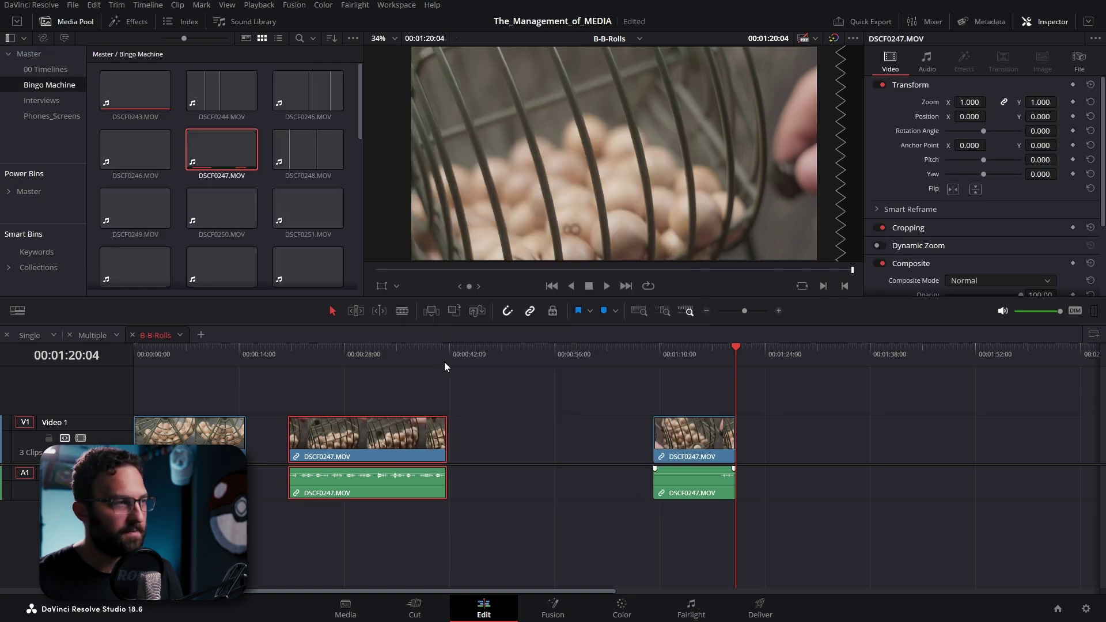
right_click(219, 141)
click(270, 480)
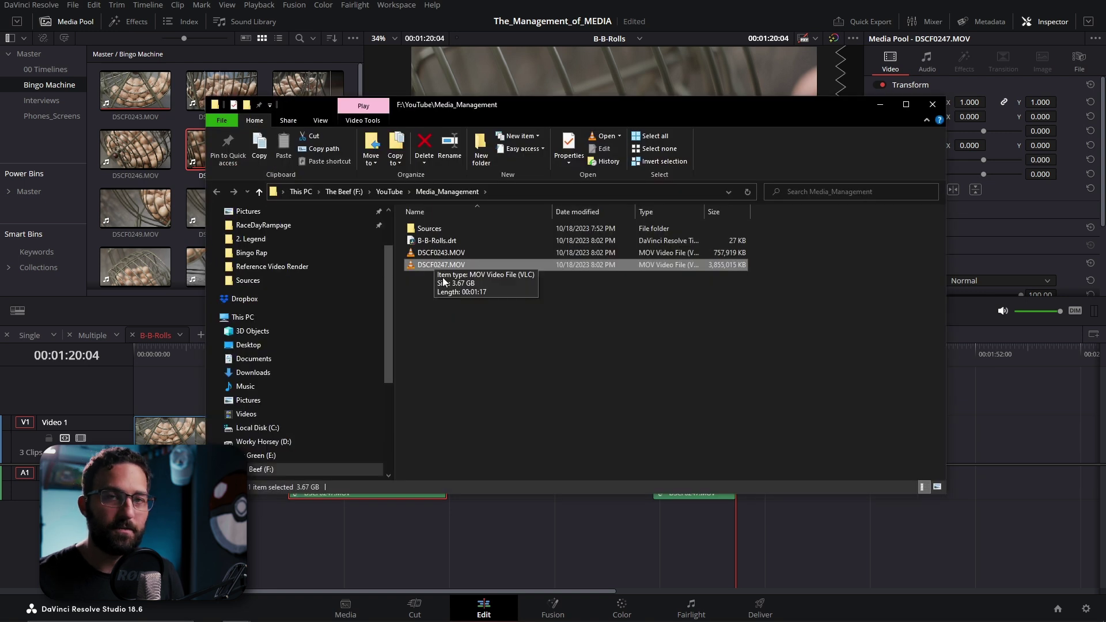
- Delete B-B-Rolls.drt, DSCF0243.MOV and DSCF0247.MOV from Media_Management
drag(472, 305, 440, 239)
right_click(440, 238)
click(470, 424)
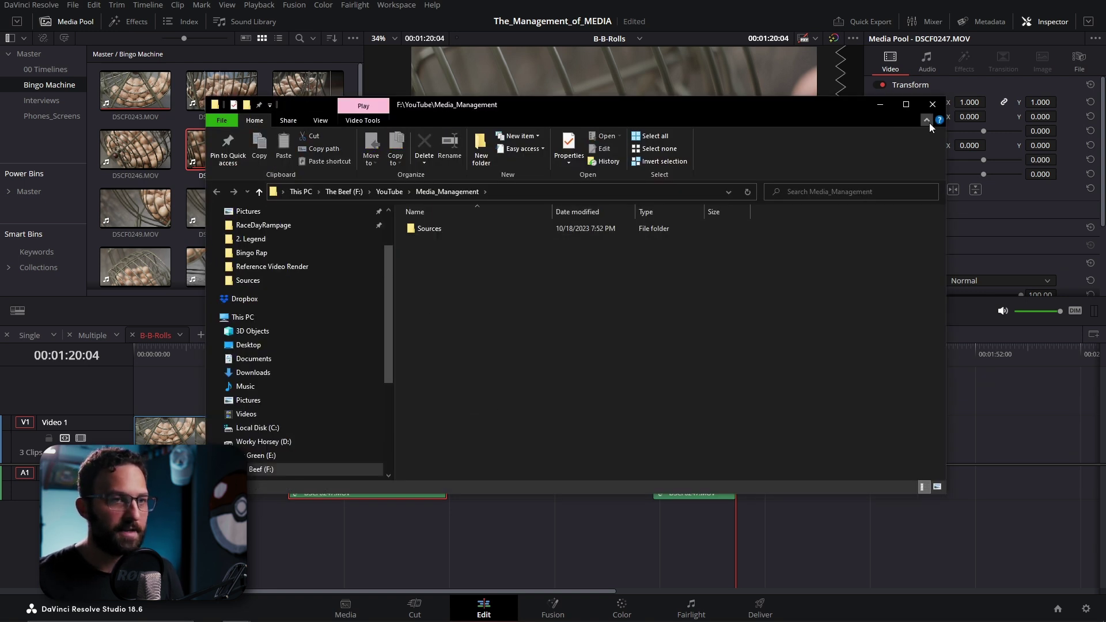
click(933, 104)
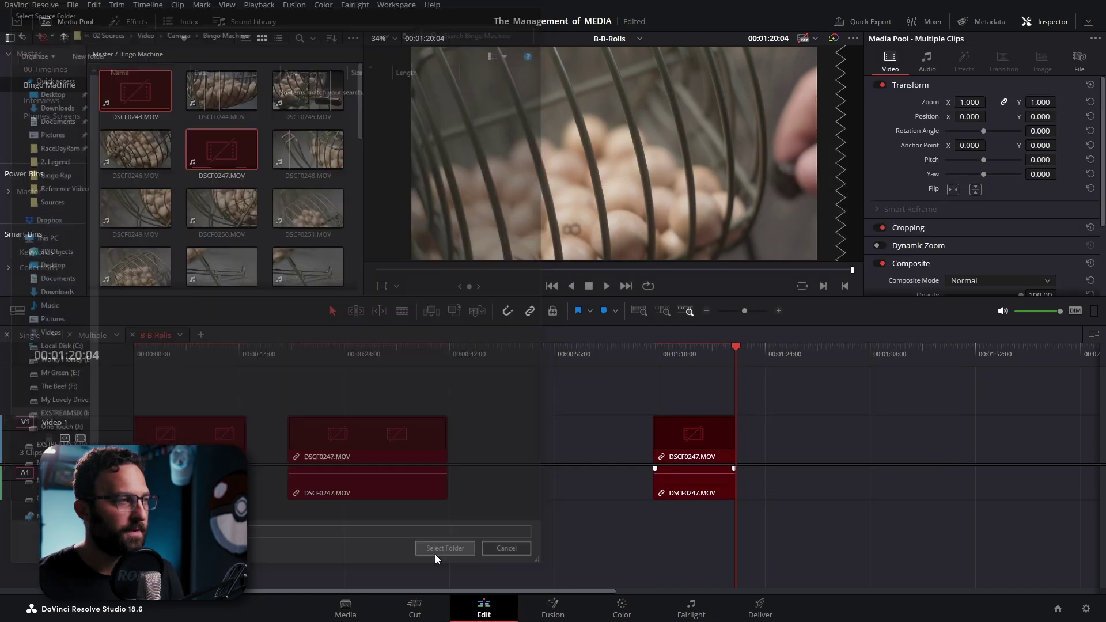
- Deselect the timeline clips and start a Clips copy of the used media in Media Management
click(438, 547)
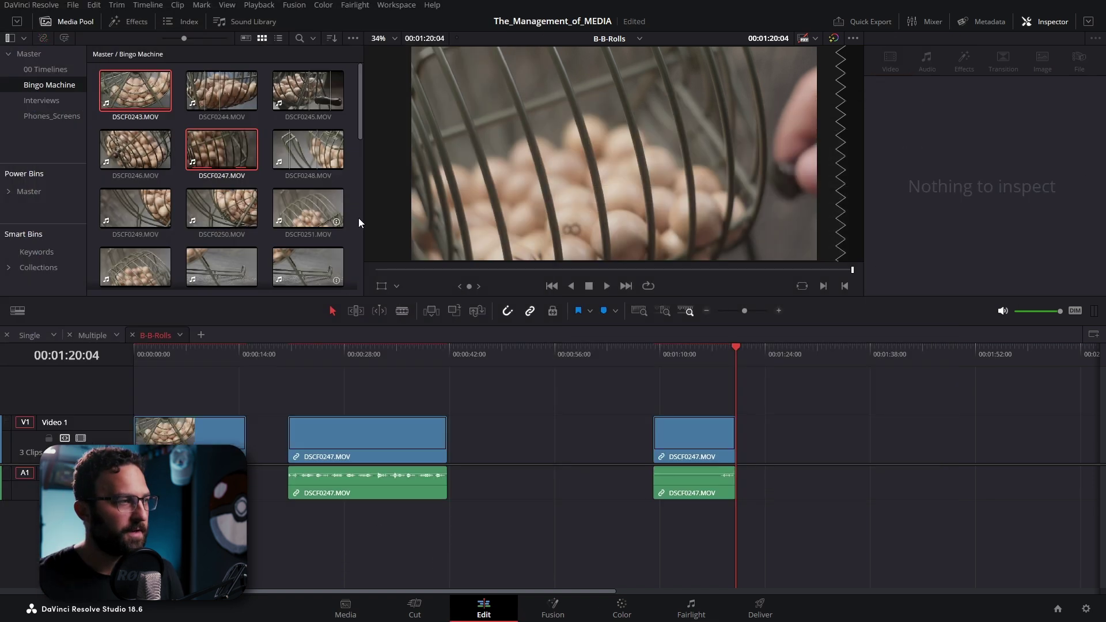
click(72, 4)
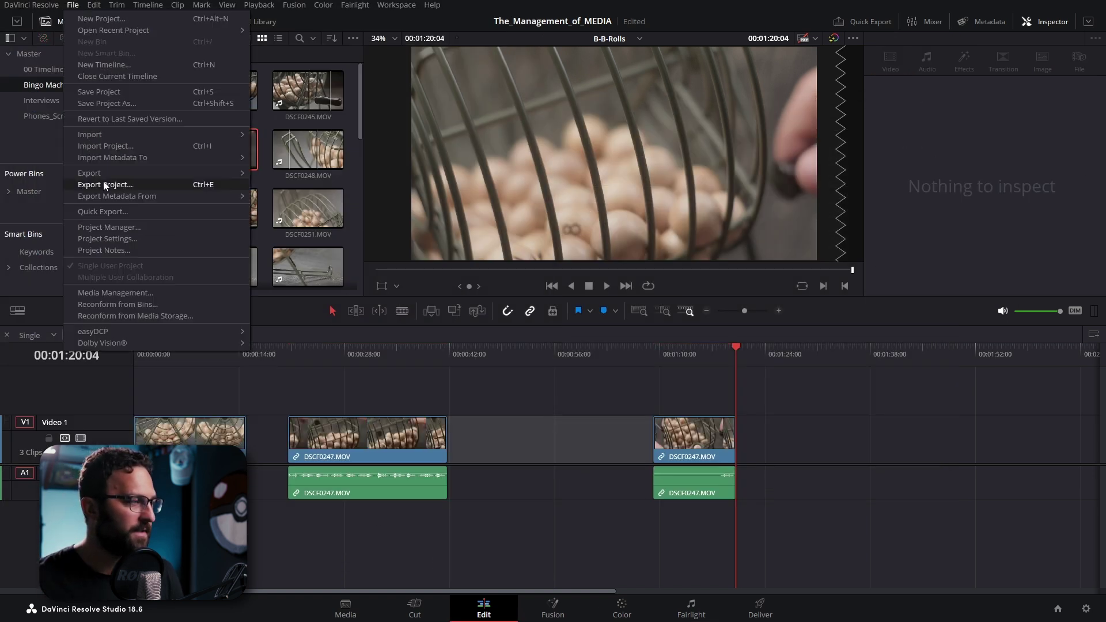
click(115, 292)
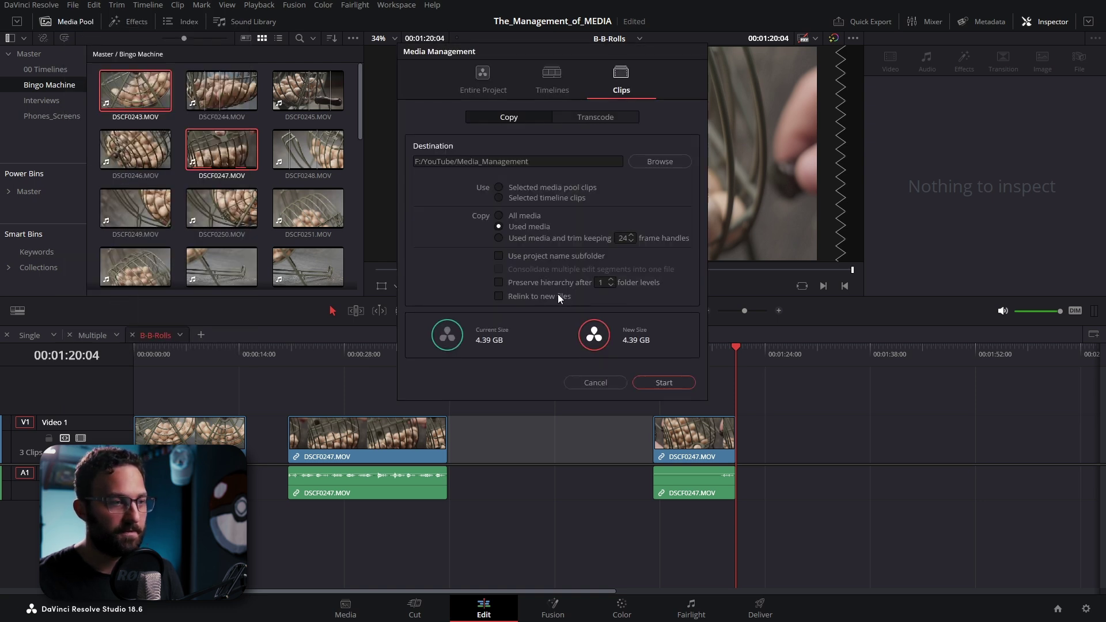
click(675, 381)
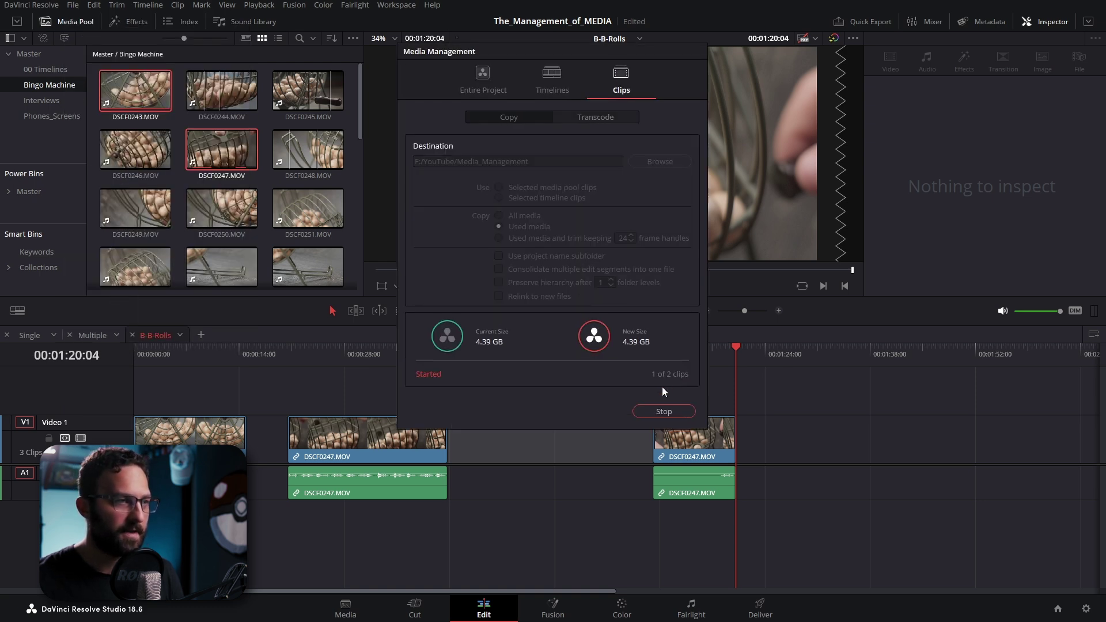
- Locate DSCF0247 in the media pool and open its file location on disk
right_click(379, 439)
click(431, 361)
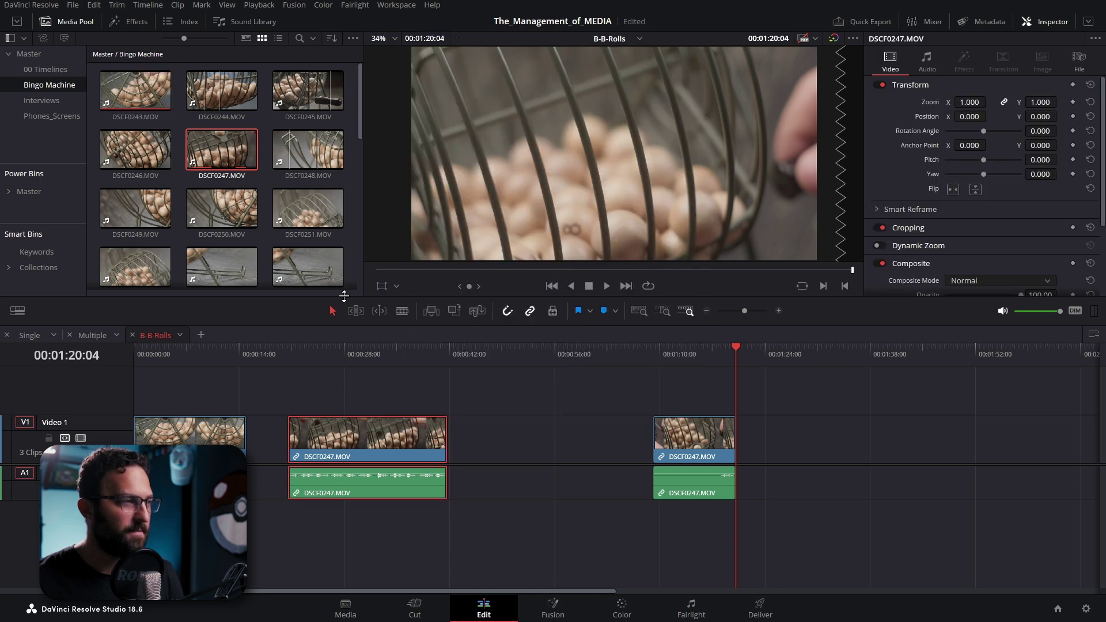
right_click(216, 152)
click(261, 478)
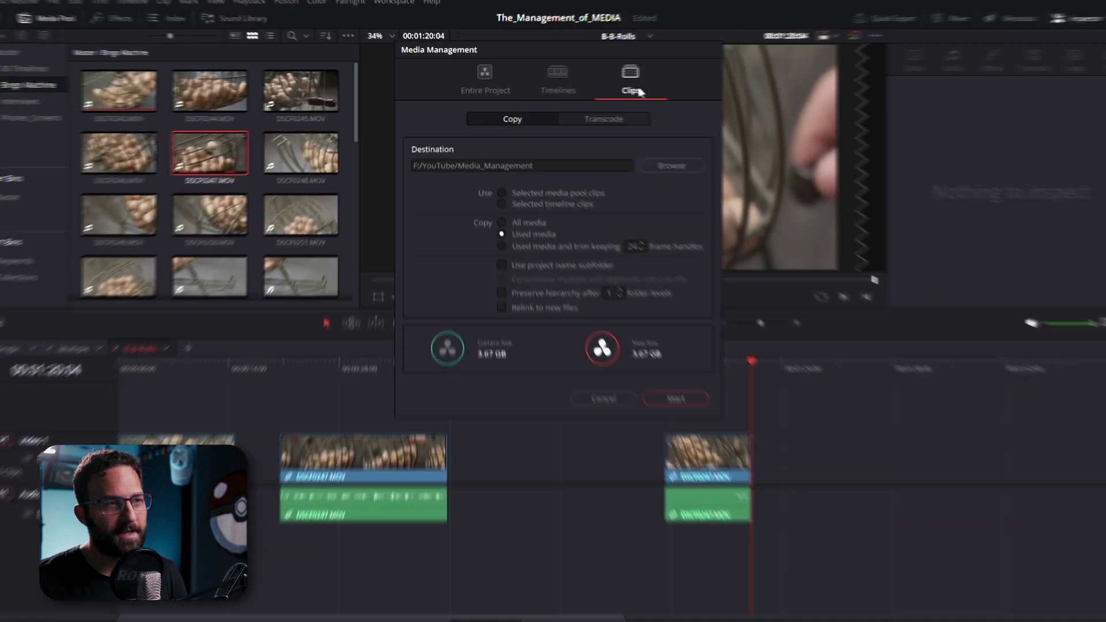
- Cancel the pending copy and select DSCF0243 alongside DSCF0247 in the media pool
click(586, 382)
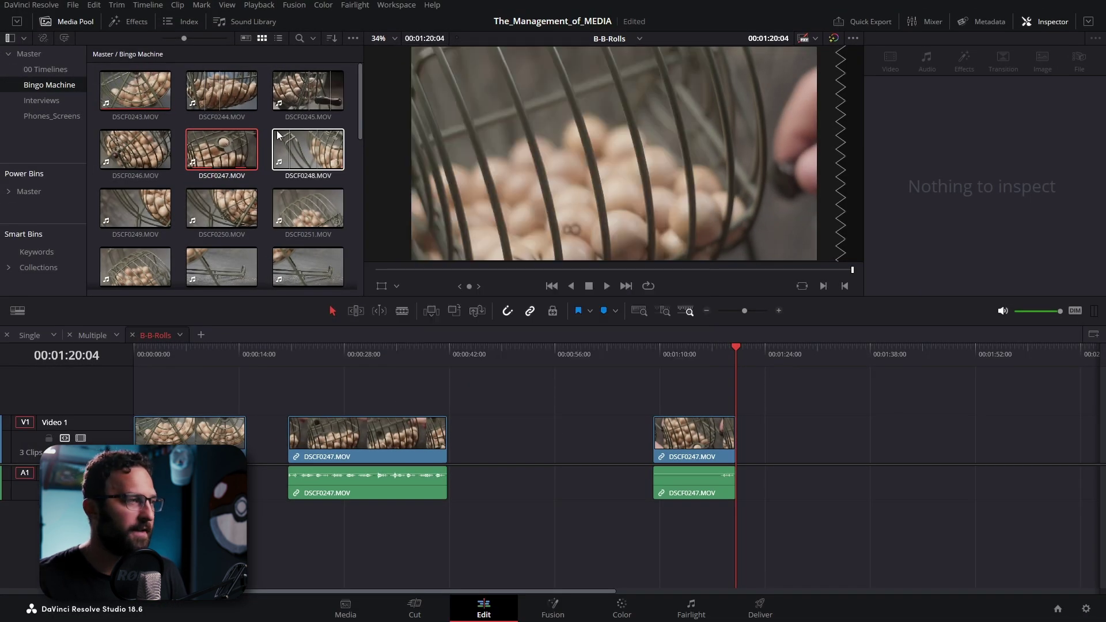
ctrl+click(160, 98)
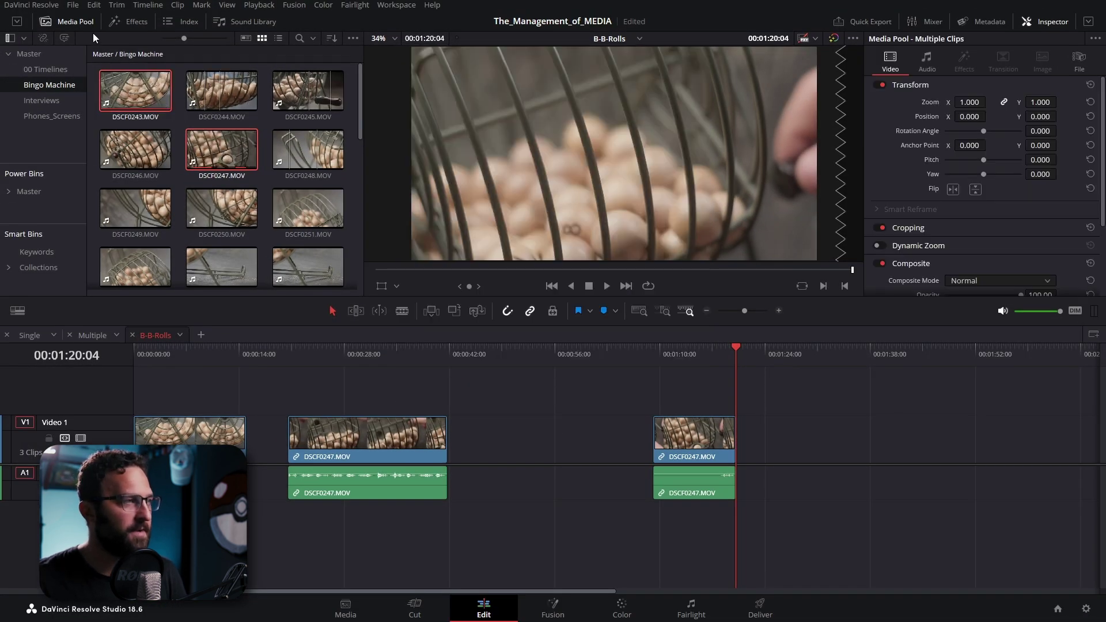
click(72, 4)
click(126, 291)
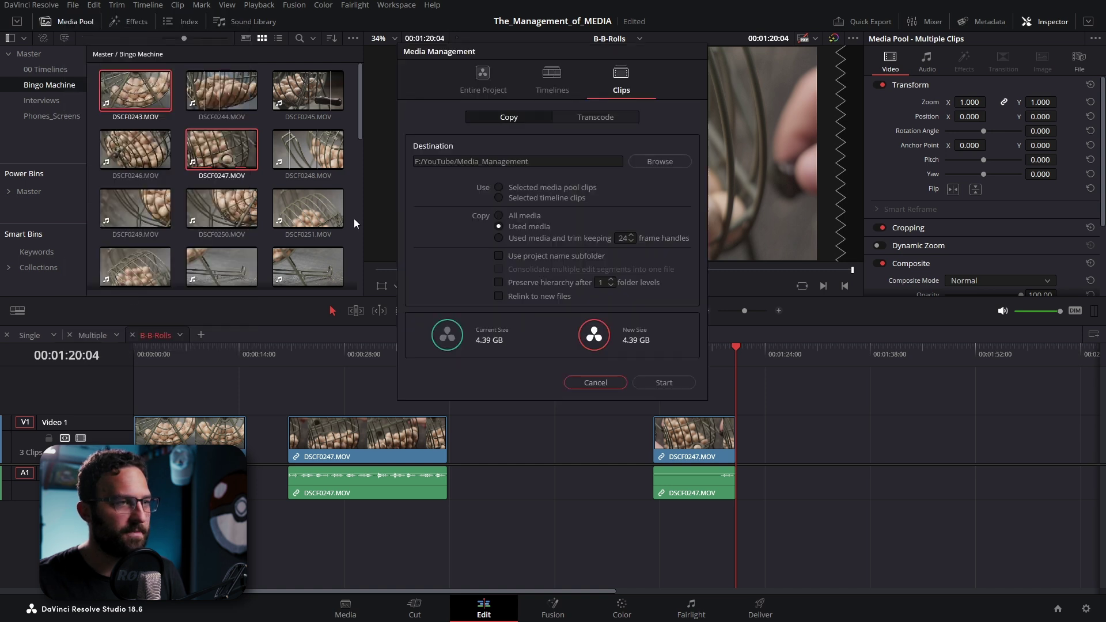
- Check Selected media pool clips trimmed with 24-frame handles without consolidating, then cancel and marquee-select the timeline clips
click(499, 187)
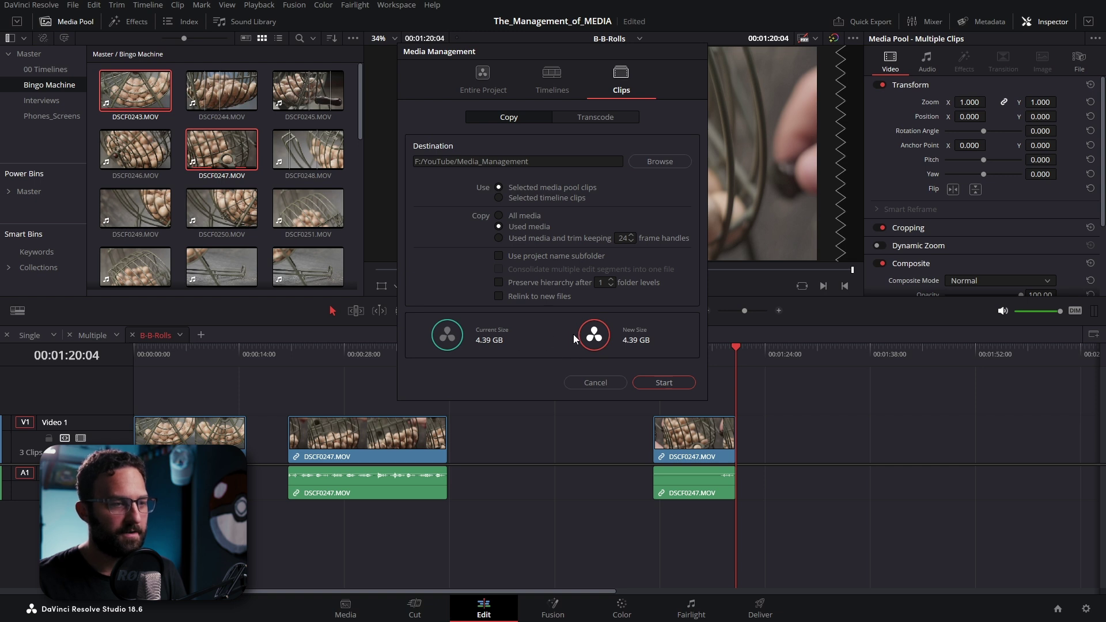
click(501, 238)
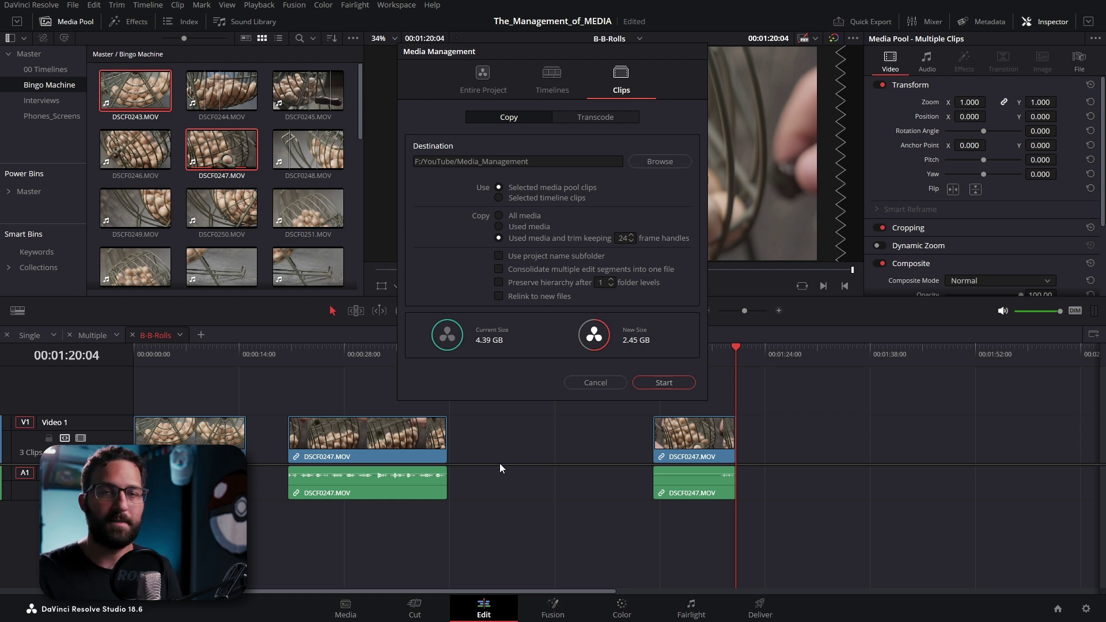
click(498, 269)
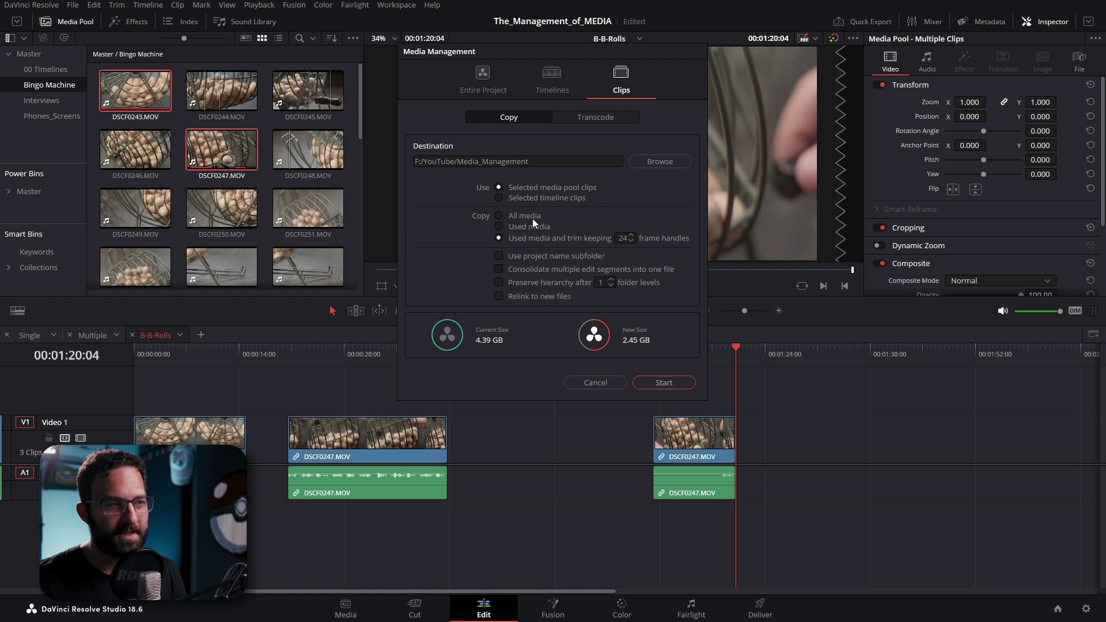
click(589, 383)
drag(779, 393, 261, 457)
- Copy the selected timeline clips, comparing used and all media, ending trimmed with 24-frame handles (2.45 GB)
click(73, 5)
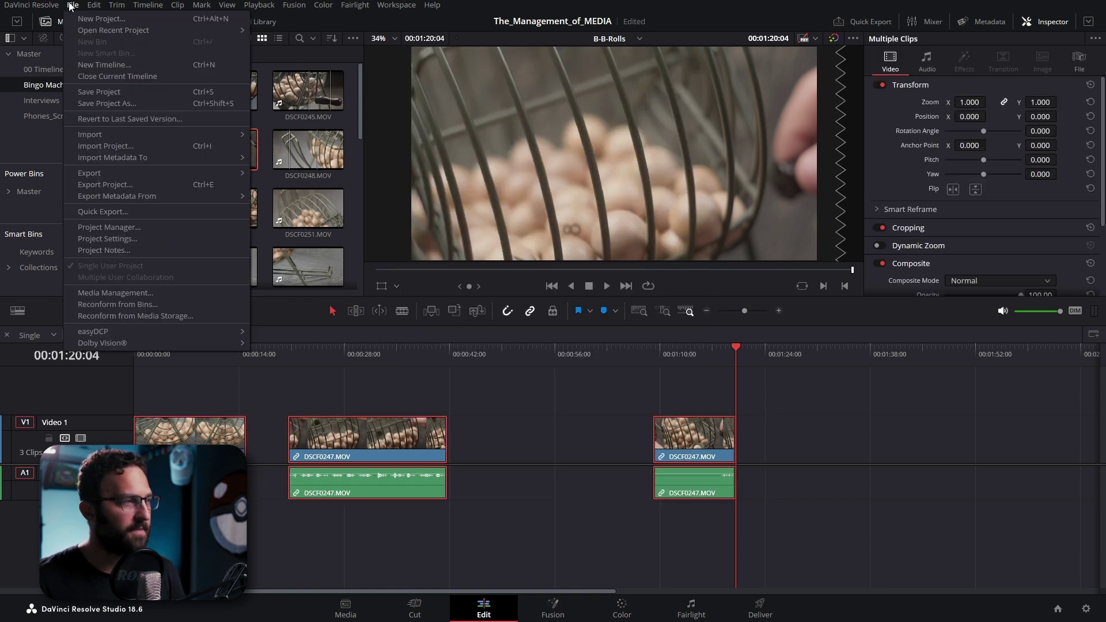
click(116, 292)
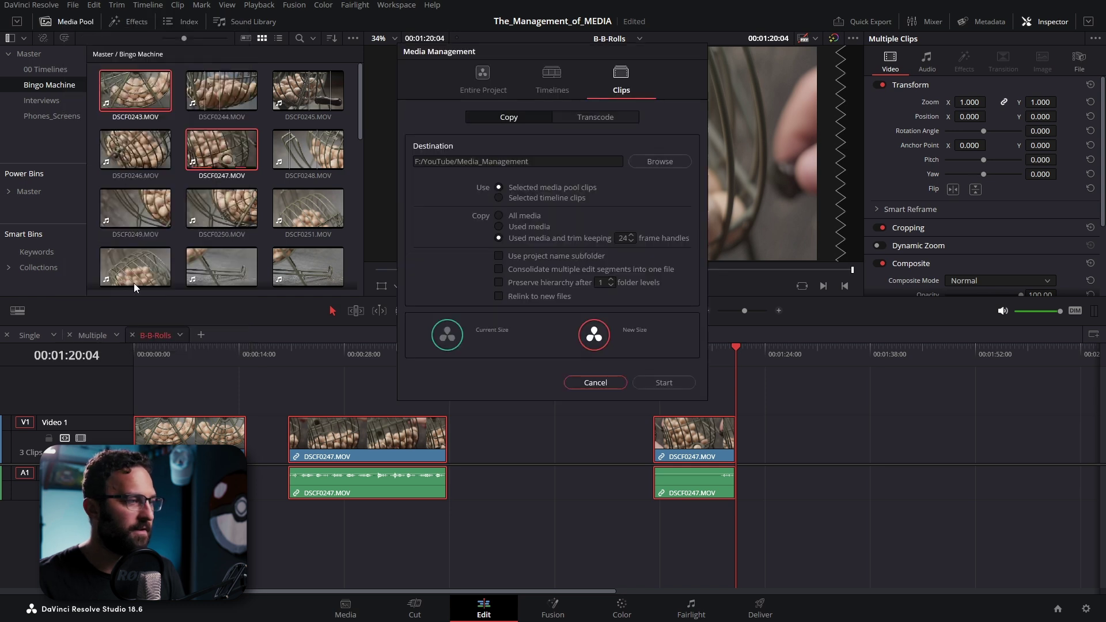
click(499, 197)
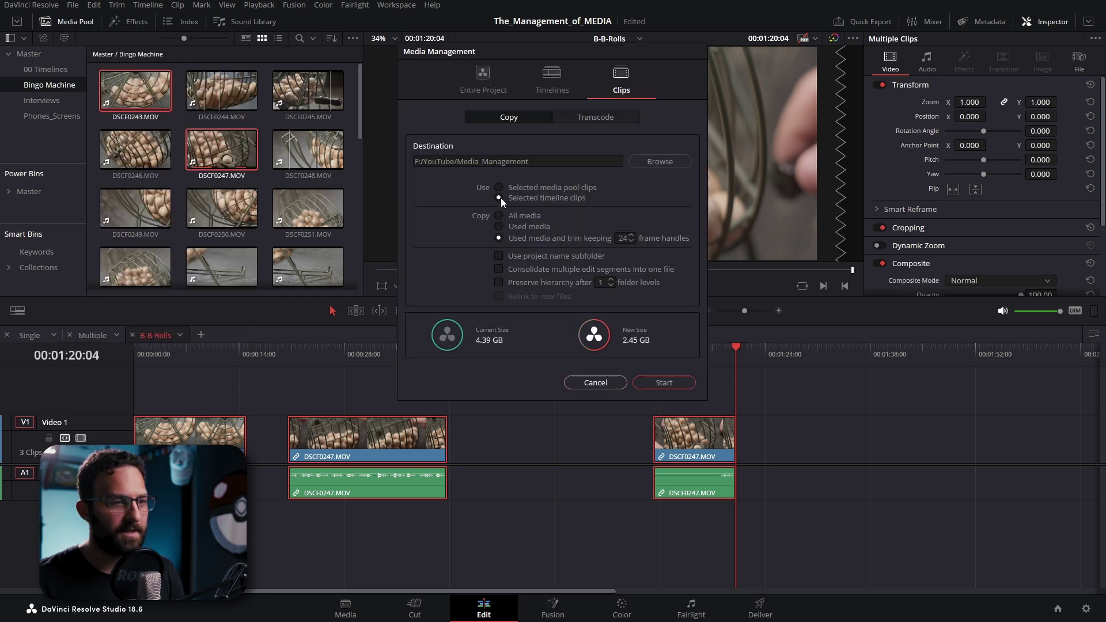
click(497, 228)
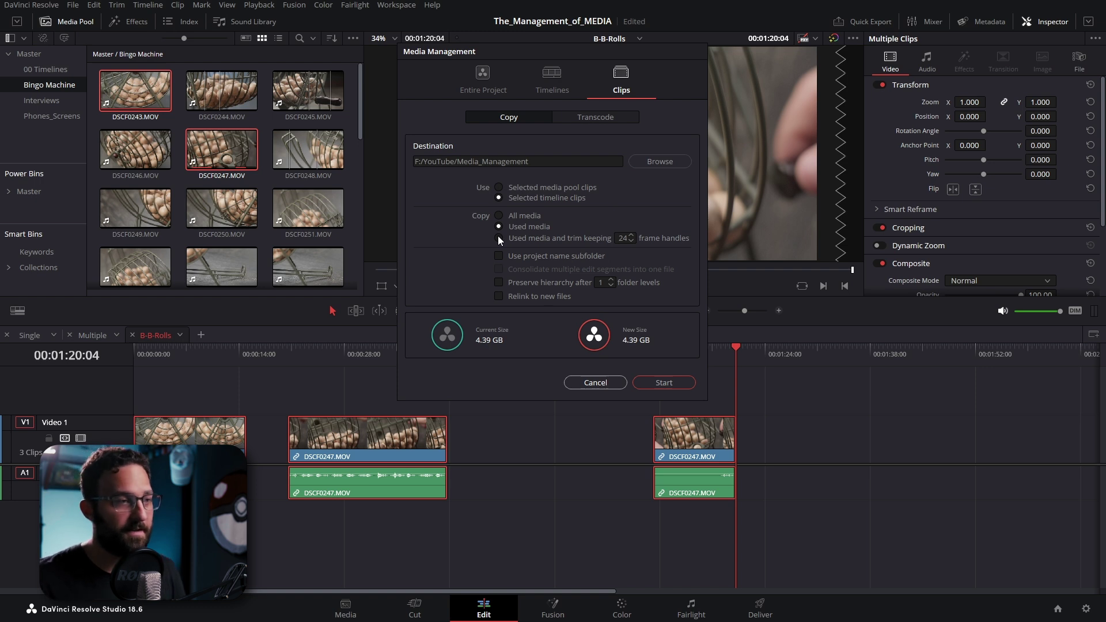
click(498, 238)
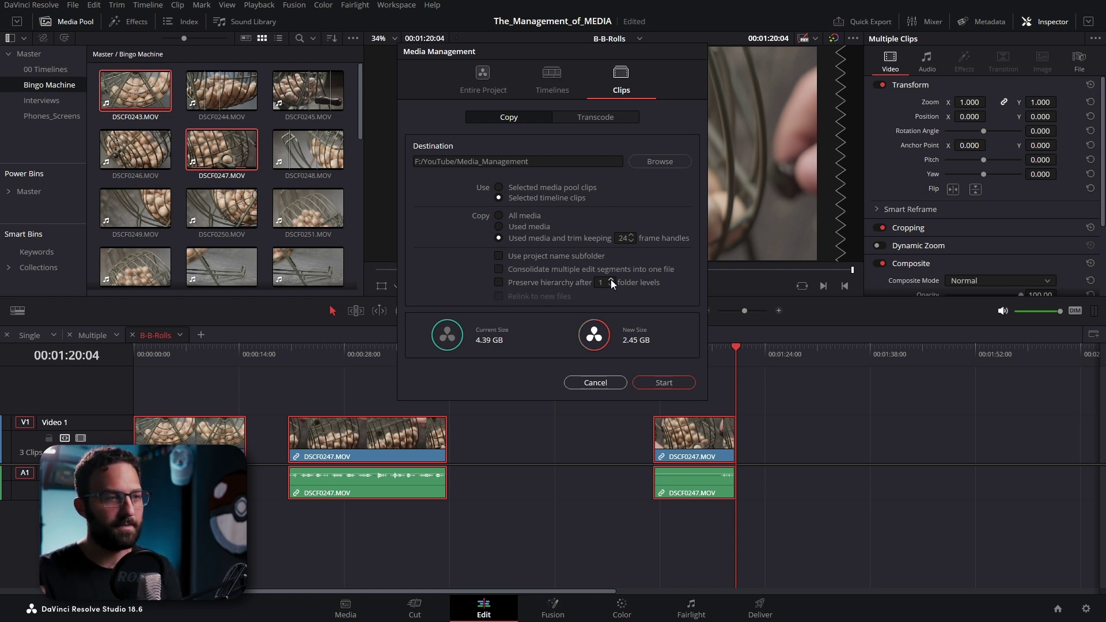
click(500, 215)
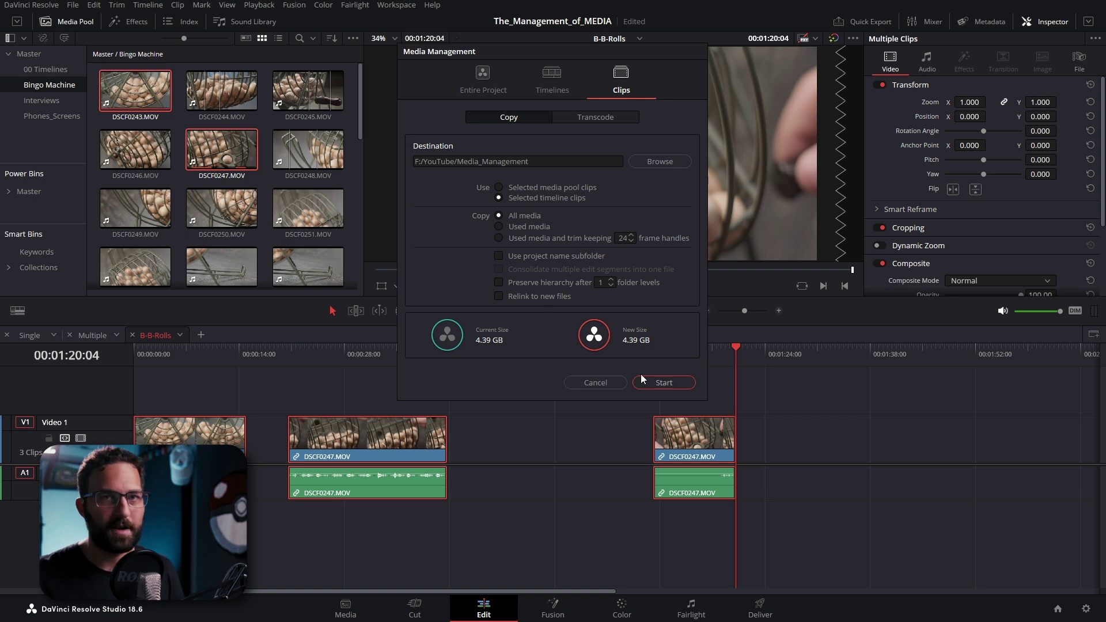
click(498, 238)
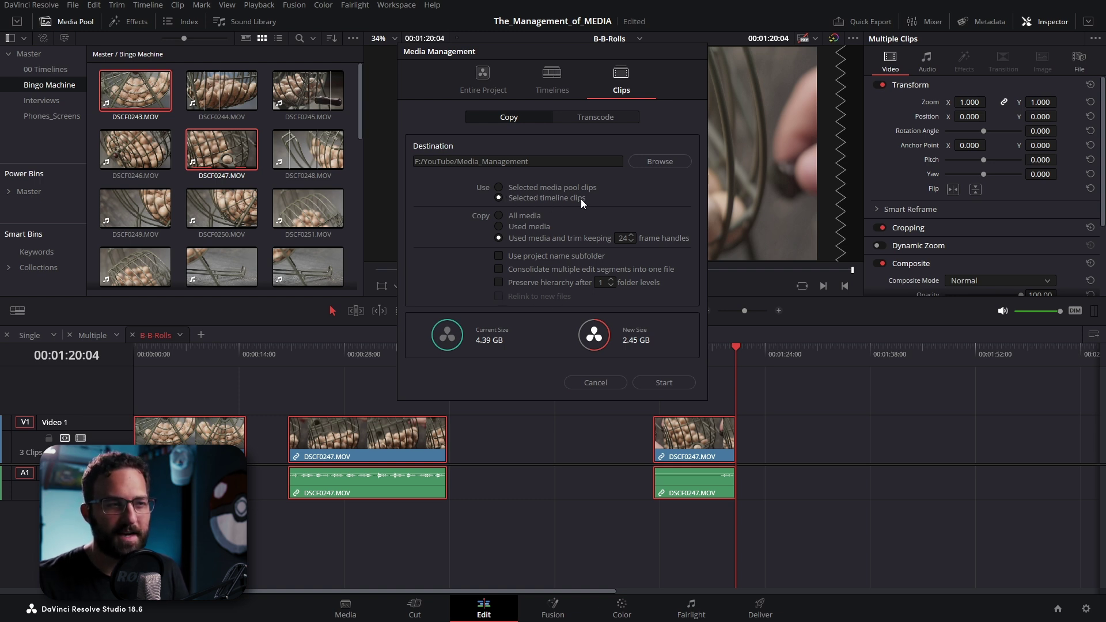
- Compare Transcode and Entire Project (78.87 GB) options, then return to Timelines copying full used media
click(544, 75)
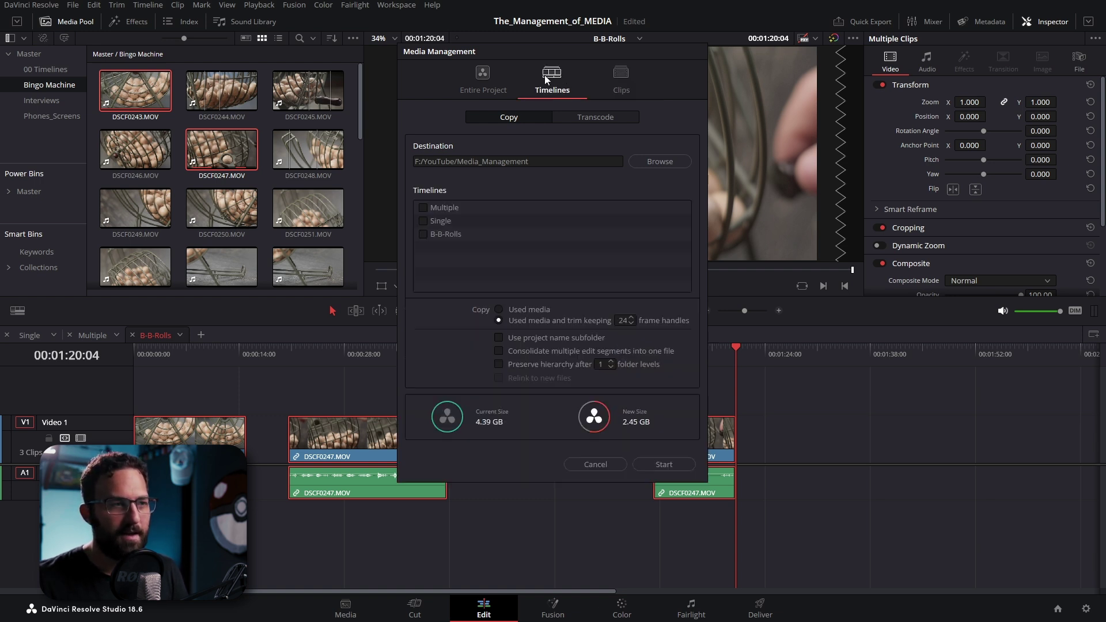
click(576, 119)
click(509, 117)
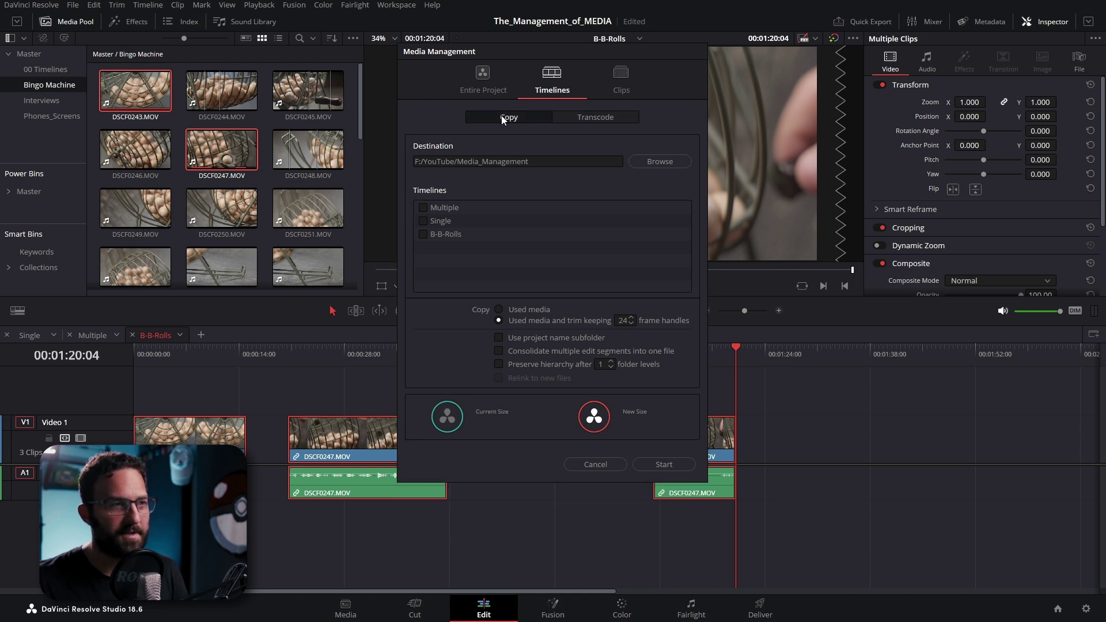
click(478, 85)
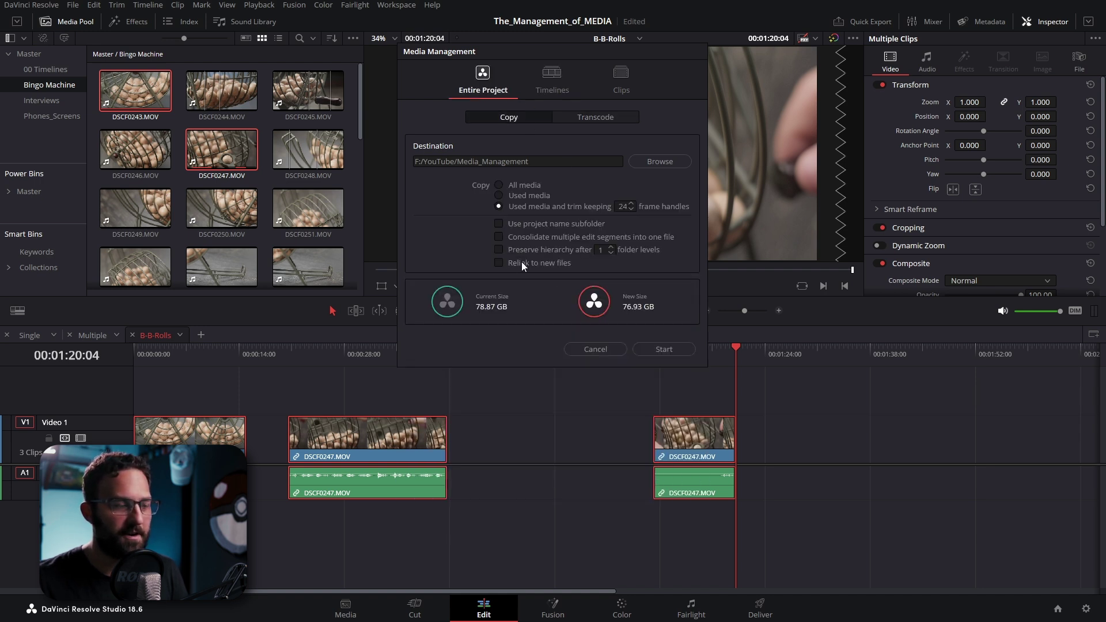
click(499, 185)
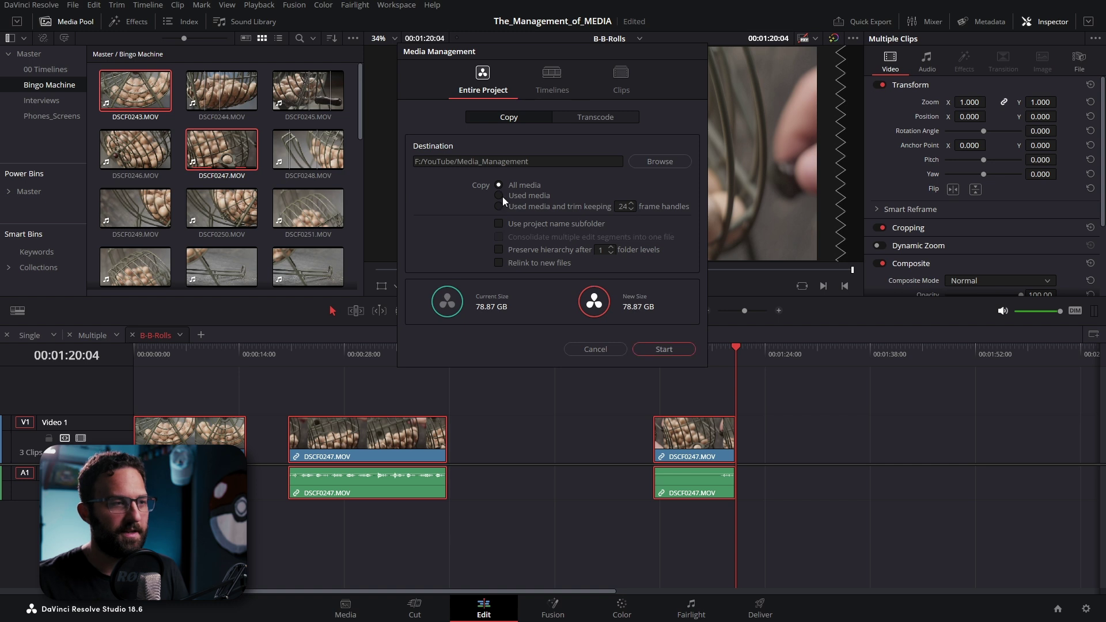
click(554, 92)
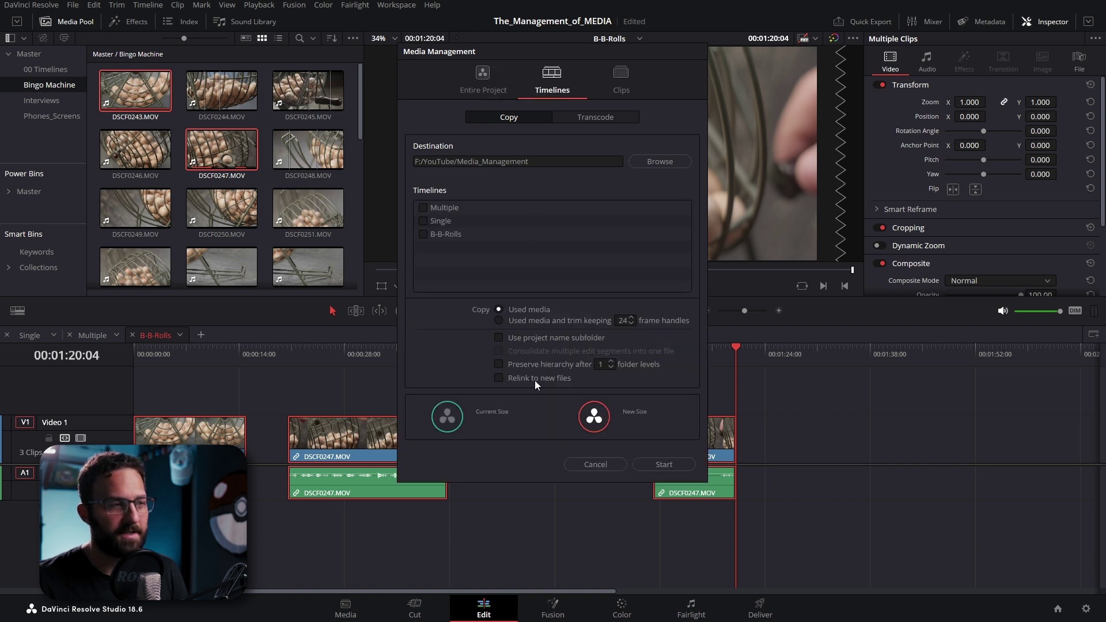